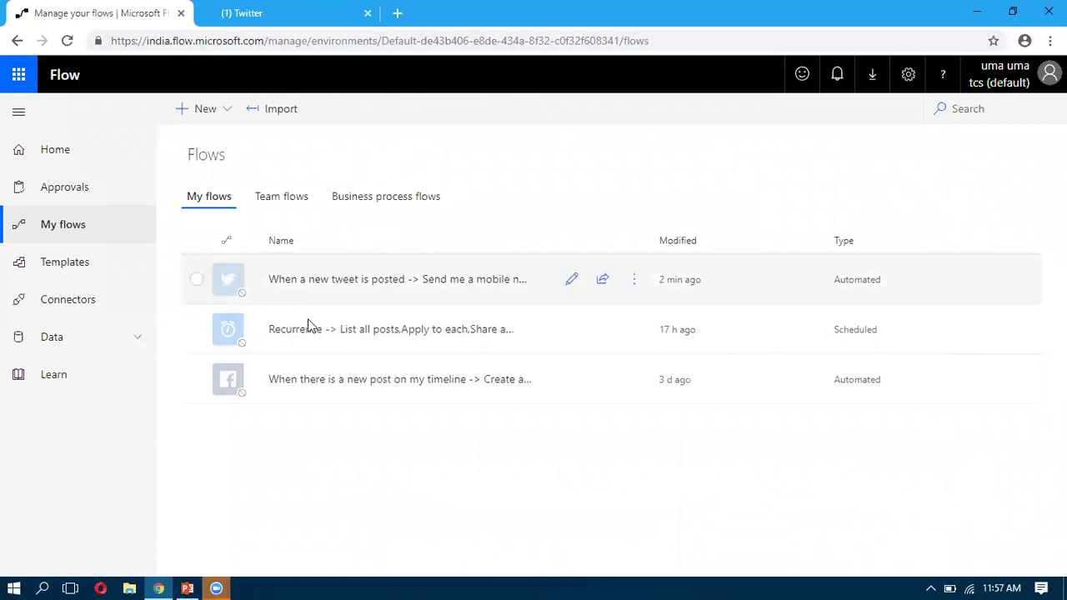
- Start a new flow from blank and open the full search of connectors and triggers
click(77, 227)
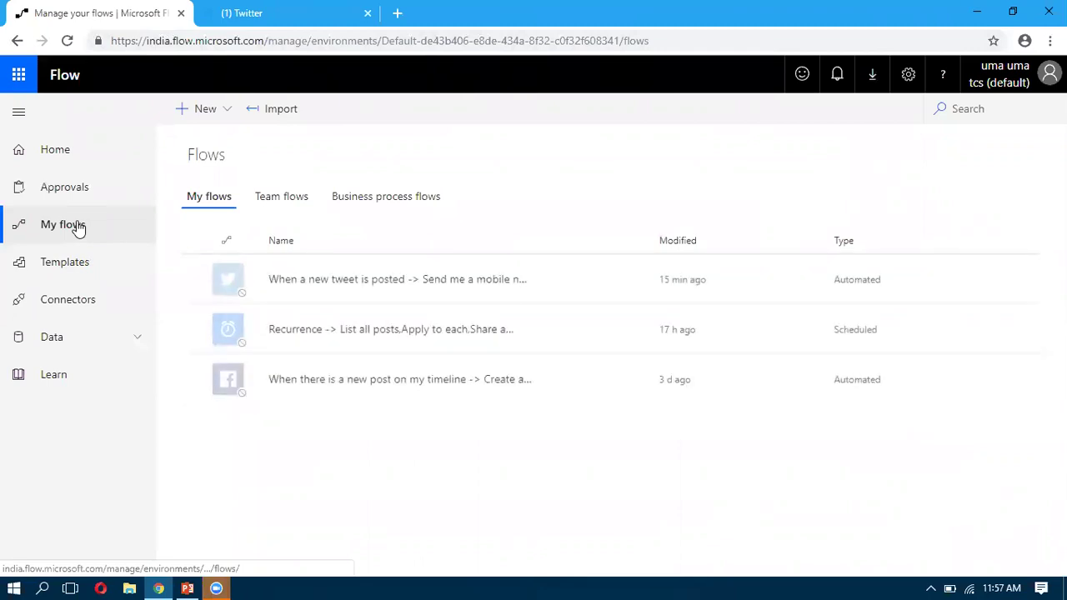
click(215, 114)
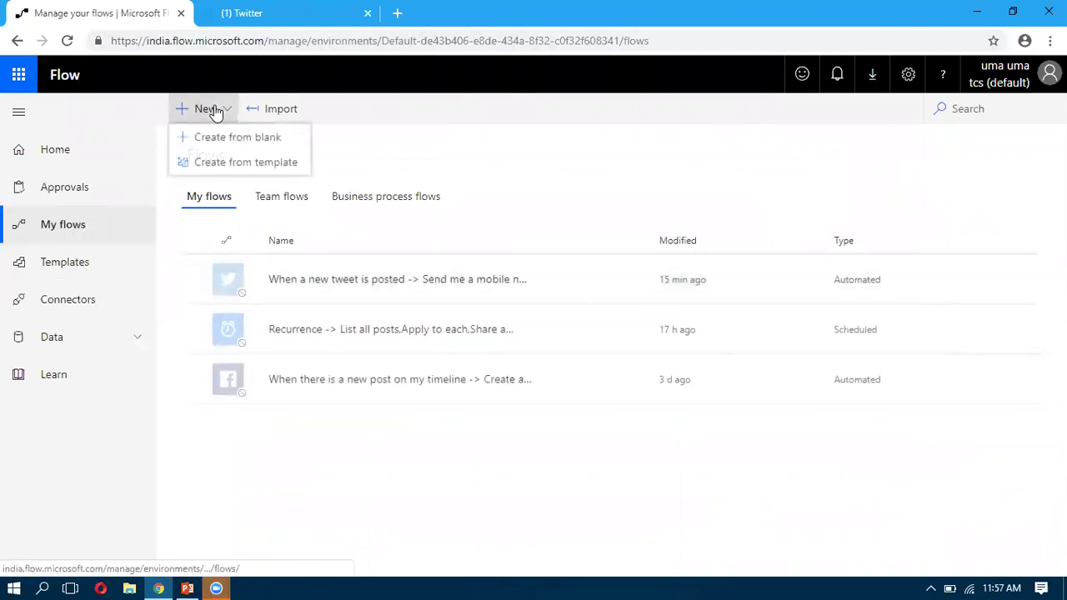
click(253, 138)
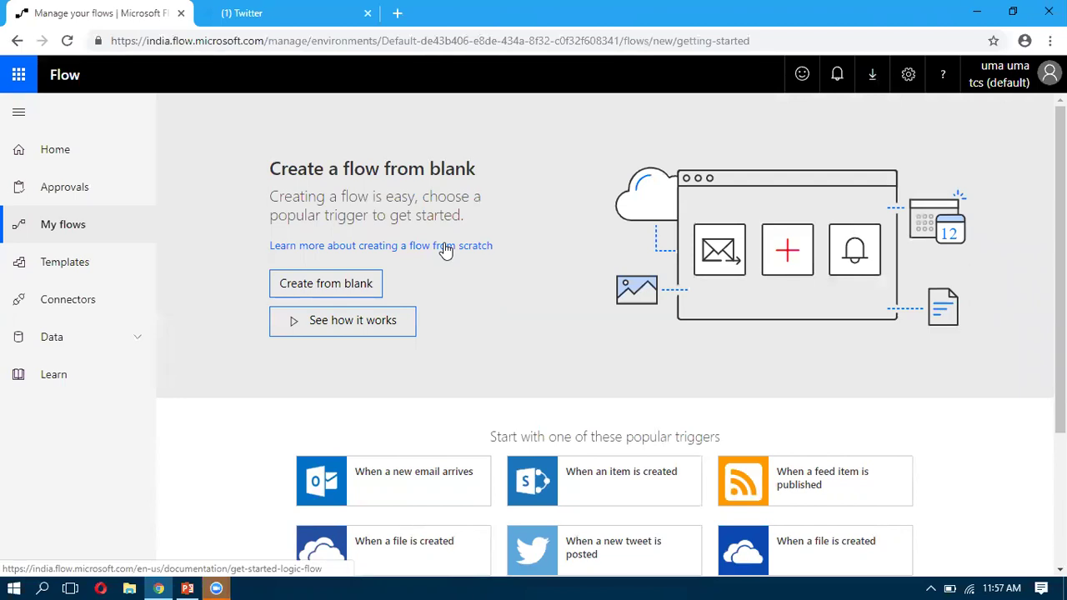
scroll(546, 327, down, 2)
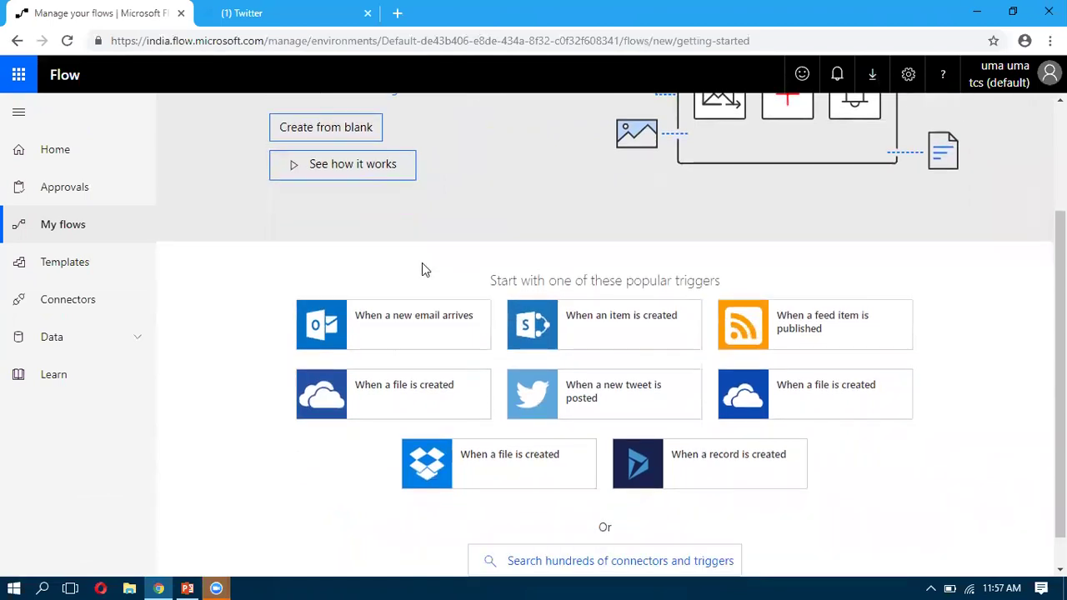
scroll(421, 262, down, 1)
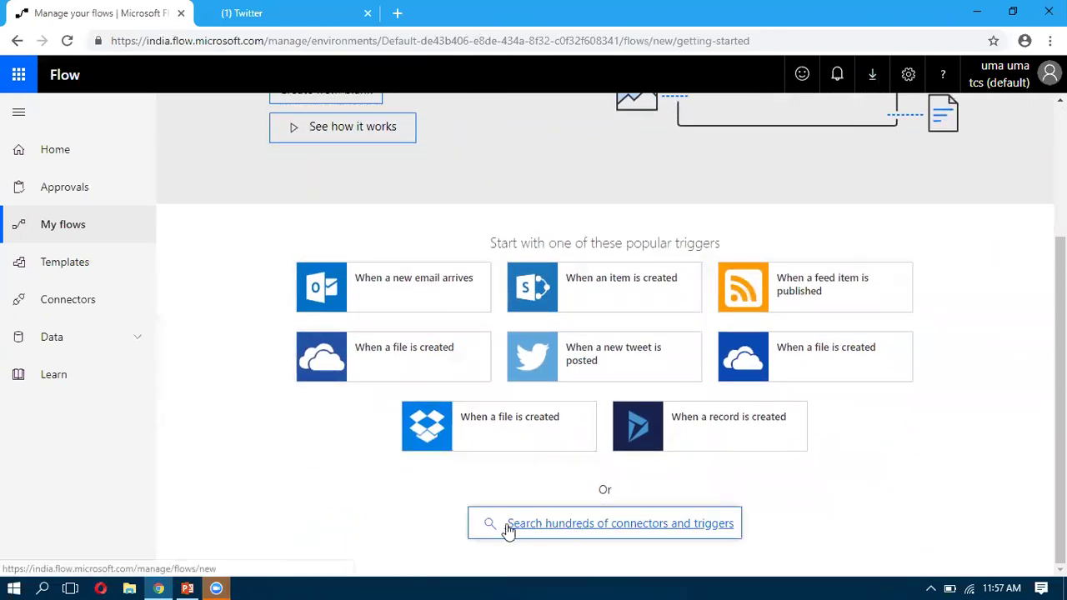
click(588, 527)
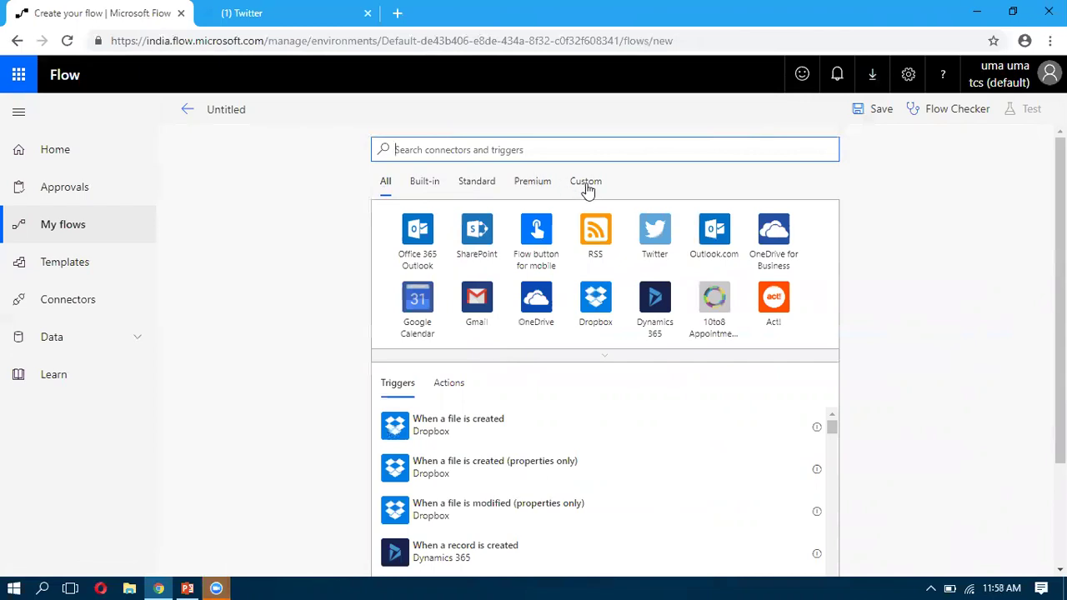
- Review the Built-in, Standard, Premium and Custom connector categories, then return to the list of all connectors
click(419, 189)
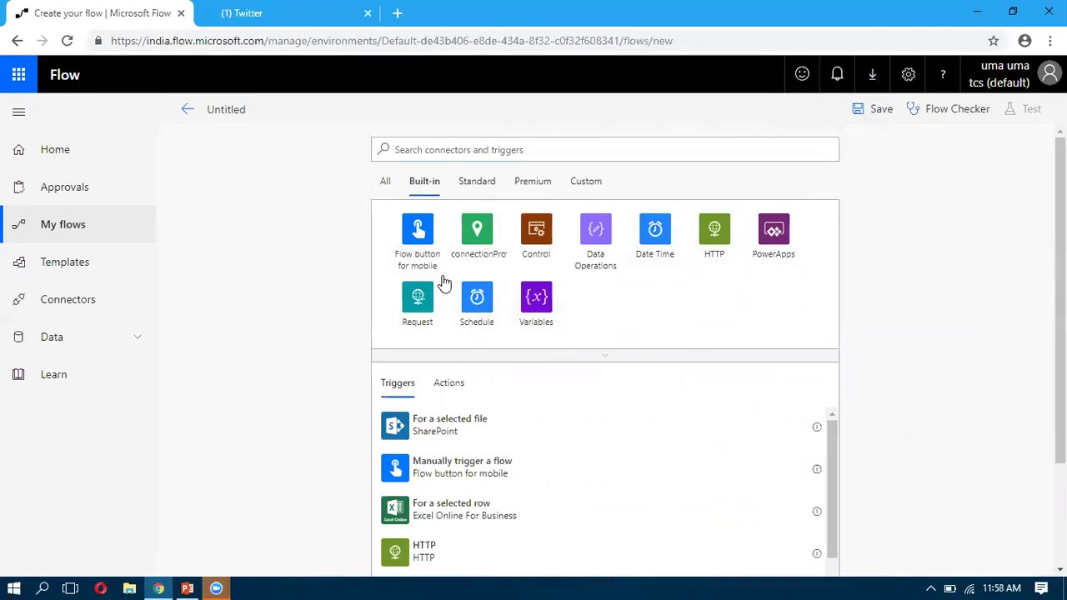
click(477, 183)
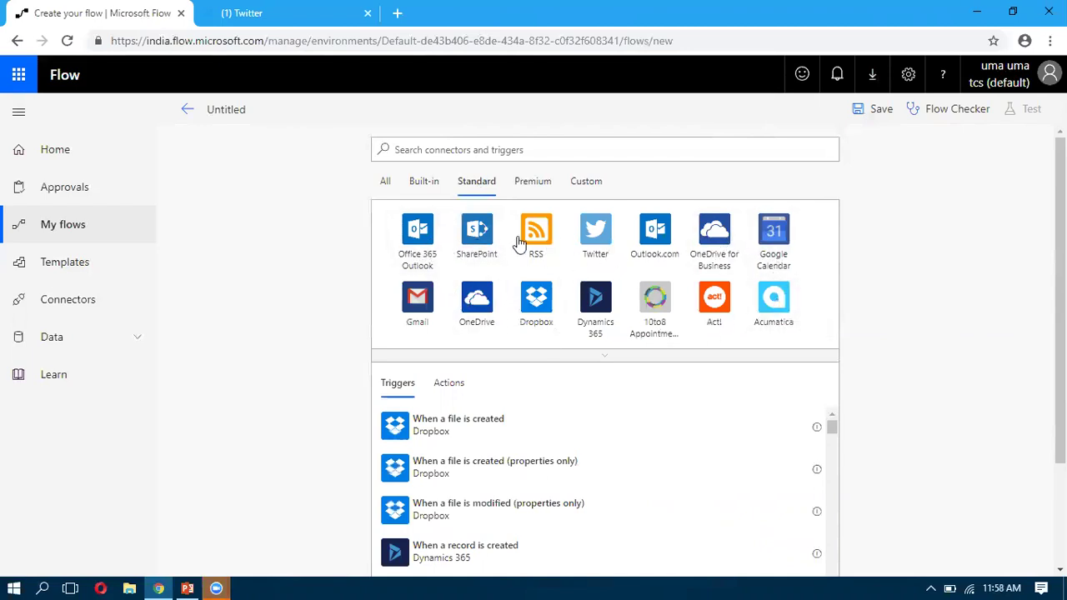
click(526, 183)
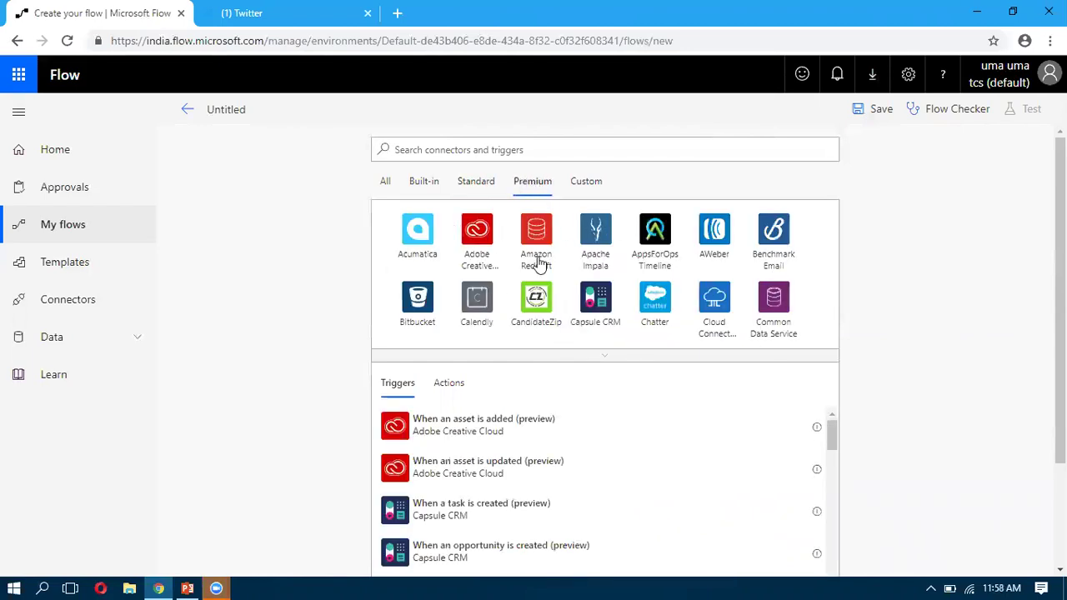
click(589, 184)
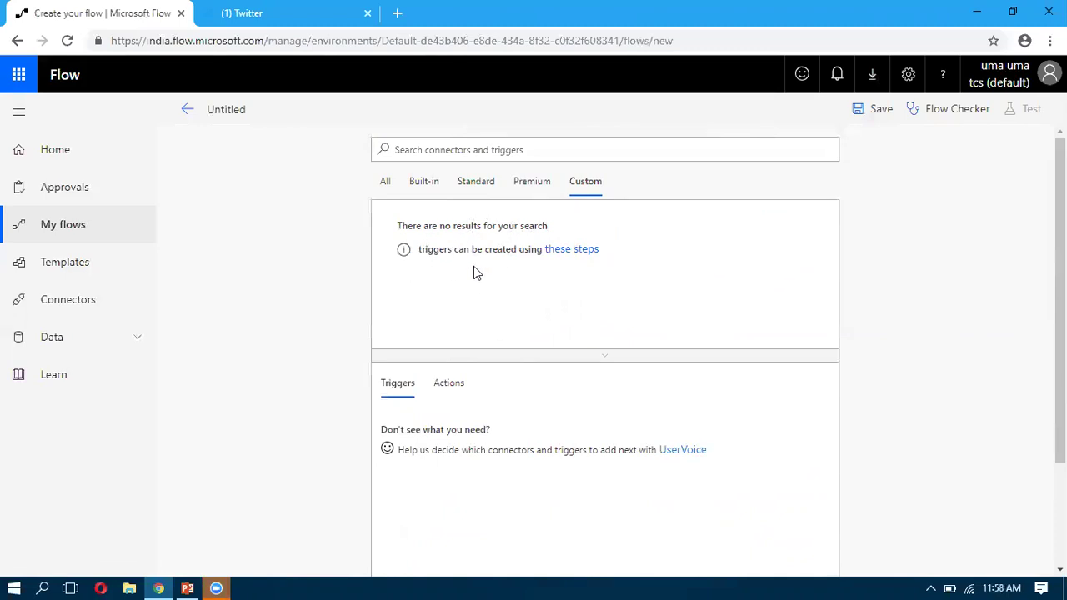
click(386, 185)
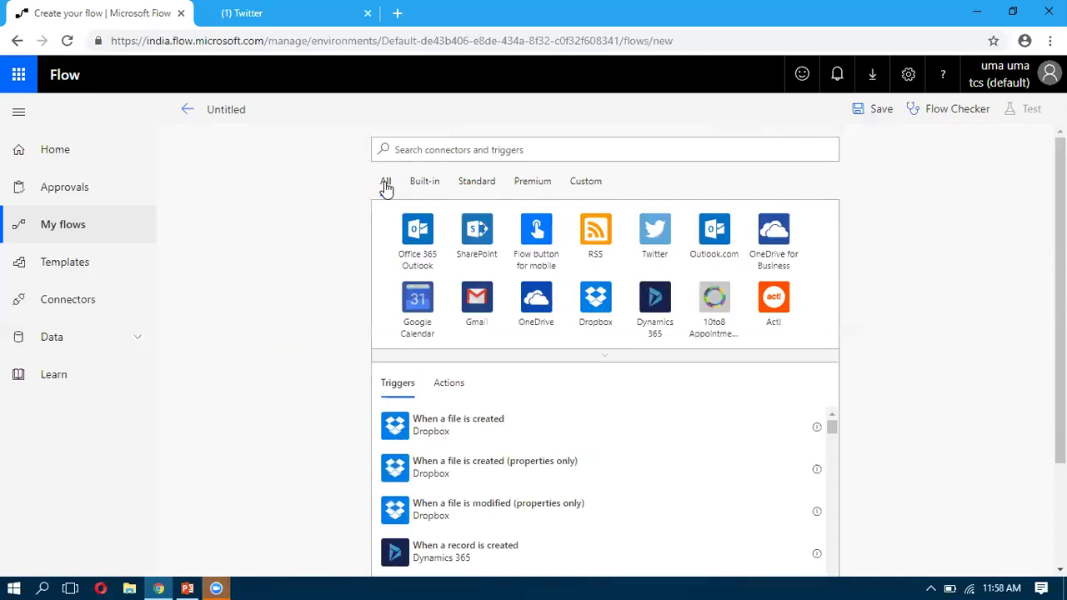
- Search for the Twitter connector and add its "When a new tweet is posted" trigger to the flow
click(420, 150)
text(twwi)
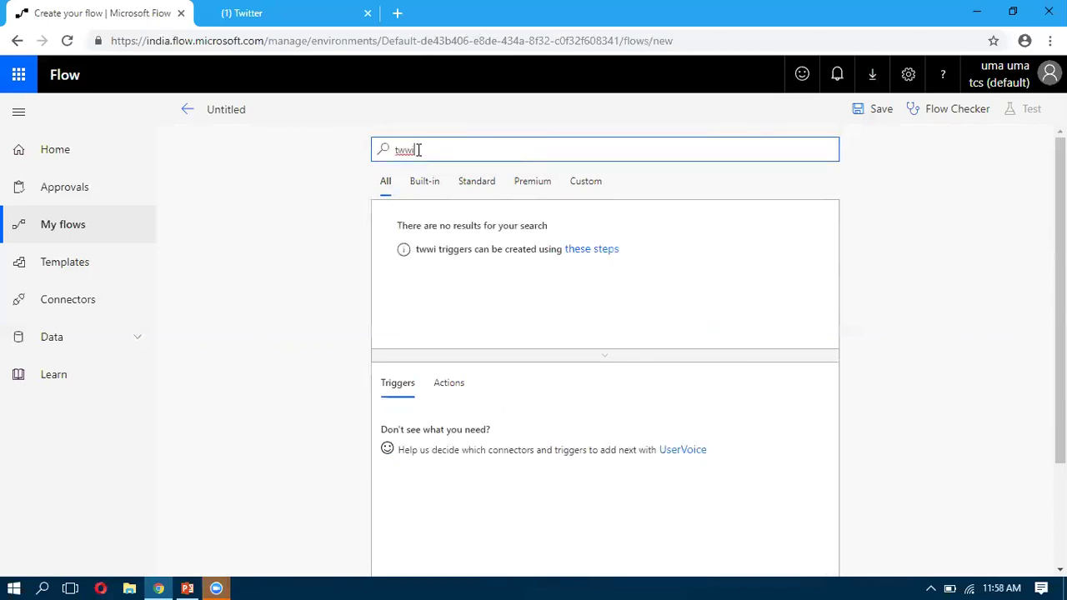
key(BackSpace)
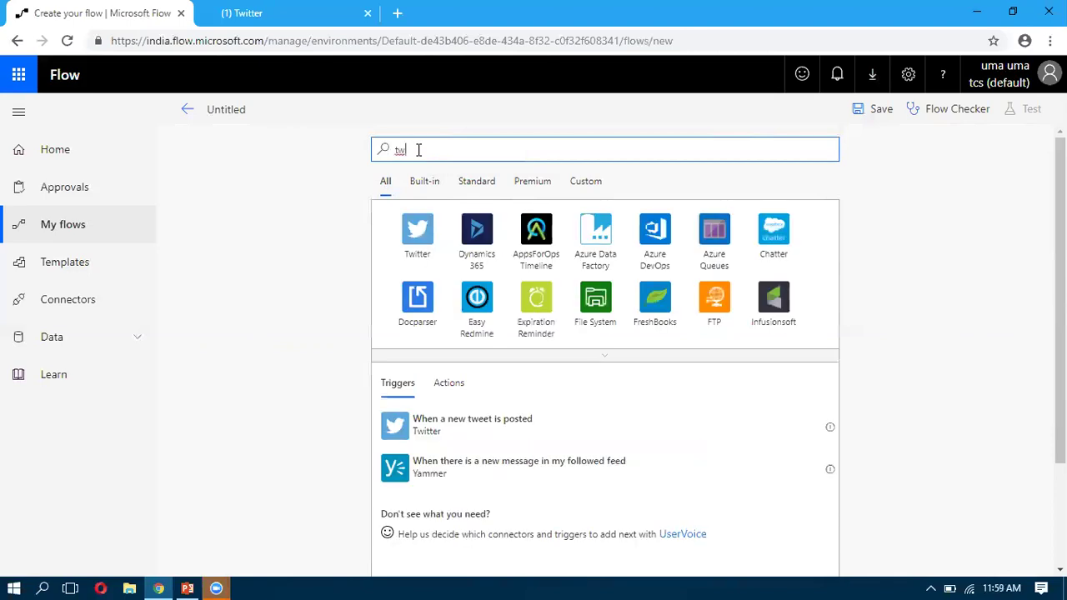
text(itt)
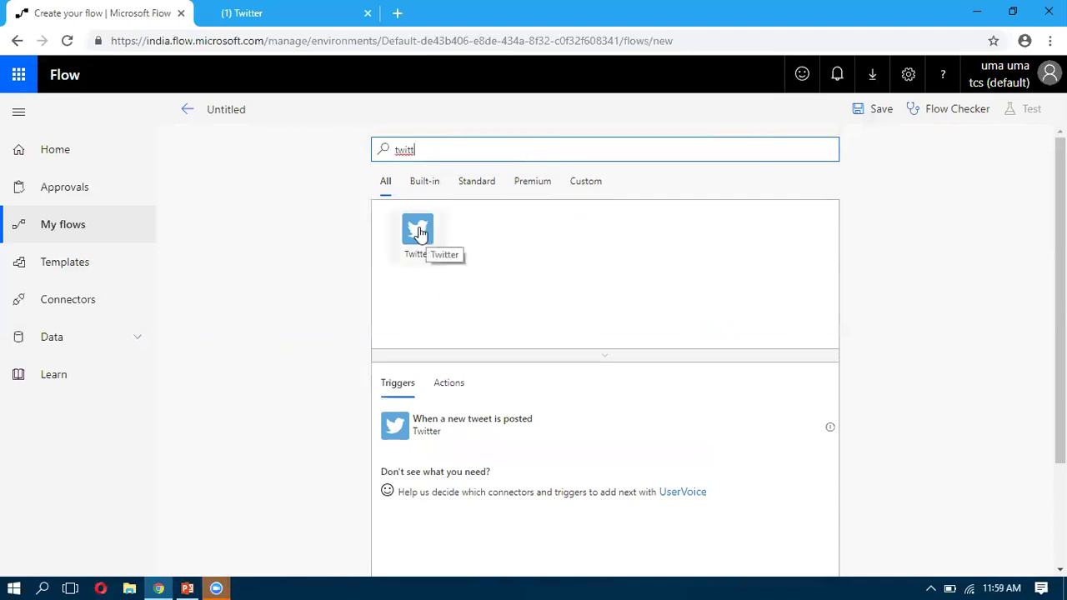
click(419, 231)
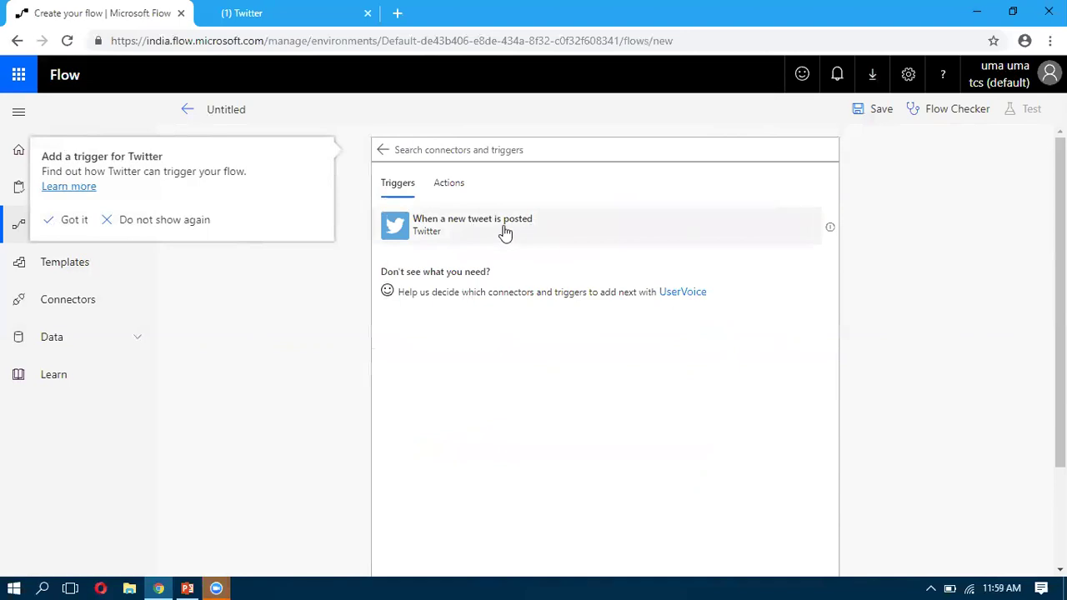
click(448, 187)
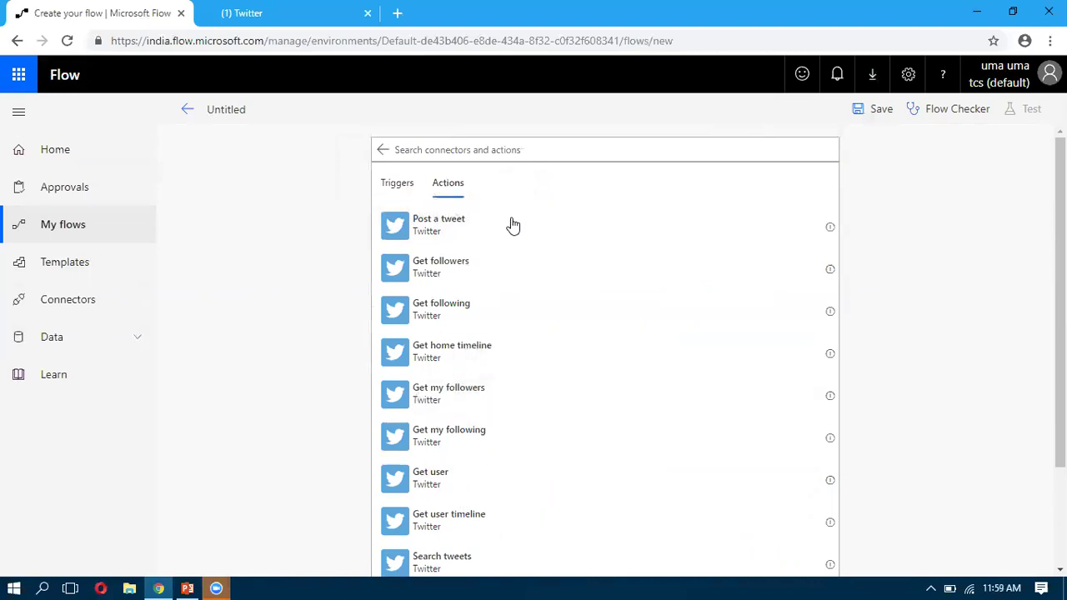
click(405, 189)
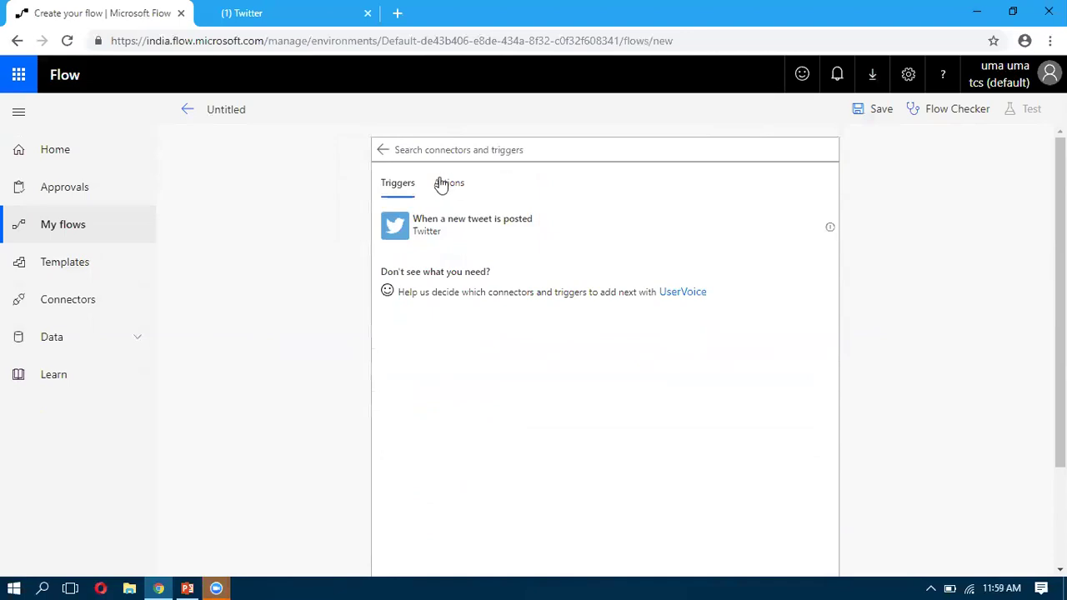
click(430, 230)
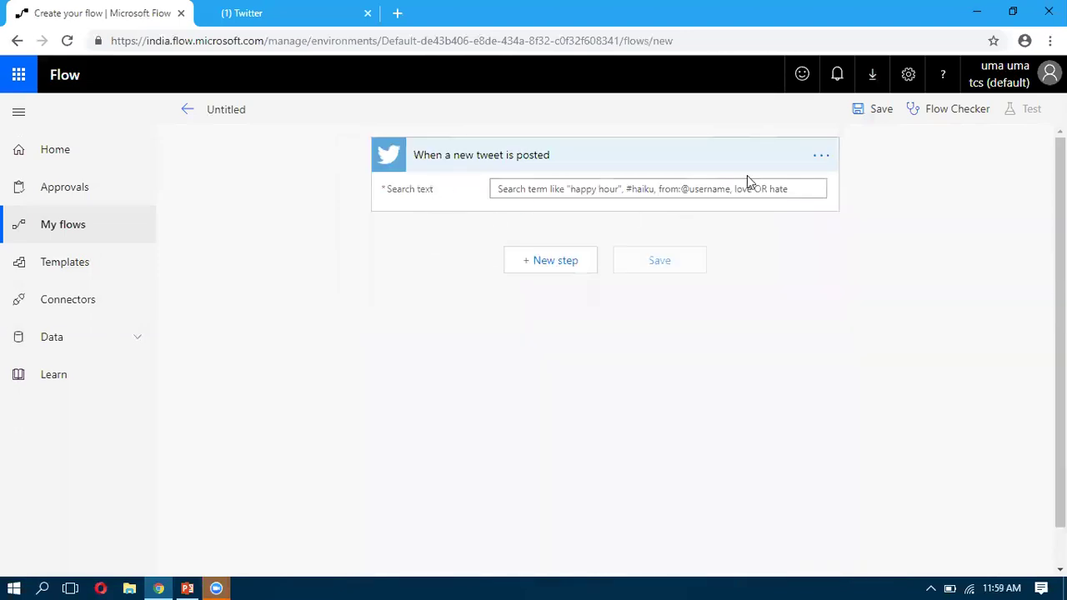
click(822, 157)
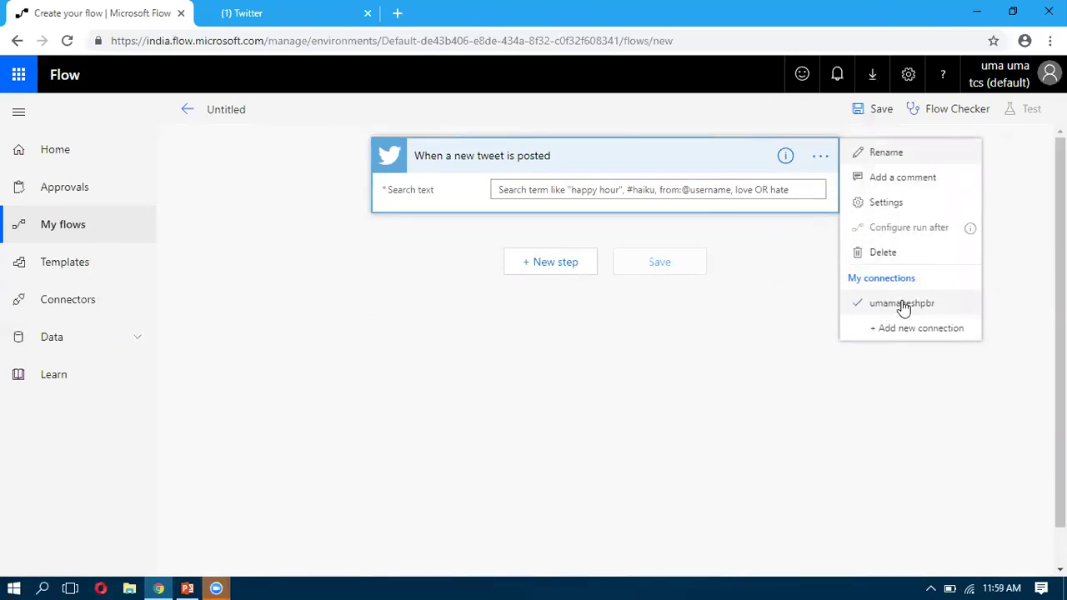
click(680, 338)
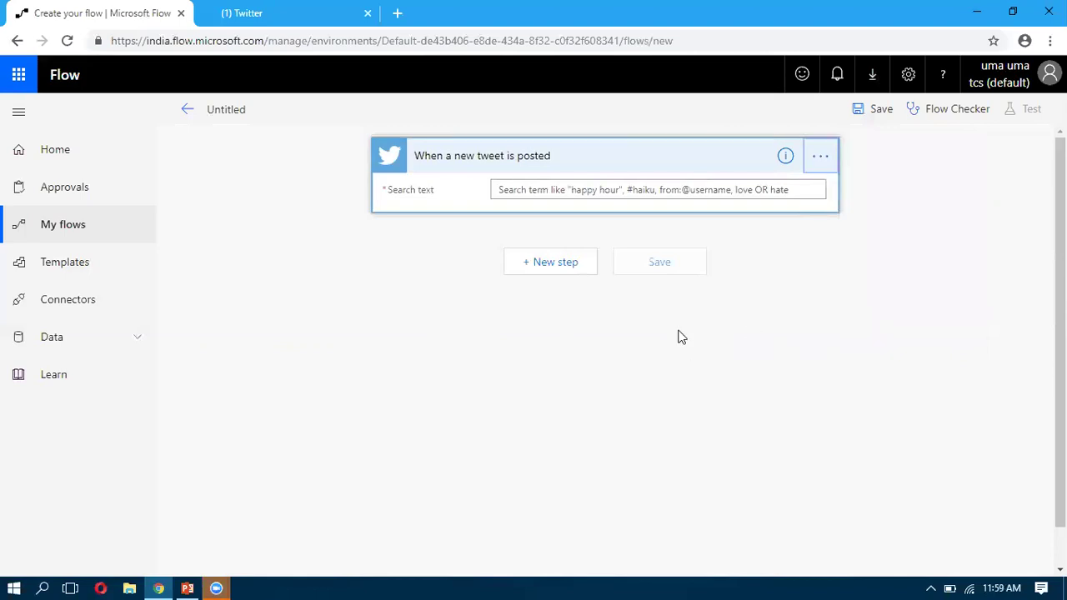
click(606, 189)
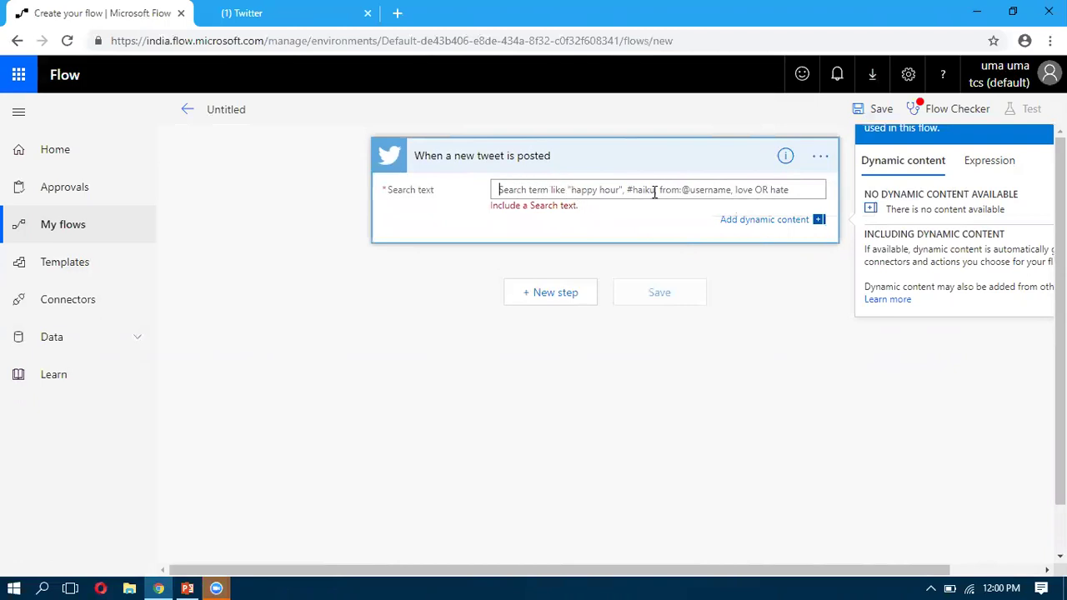
text(@crmonce)
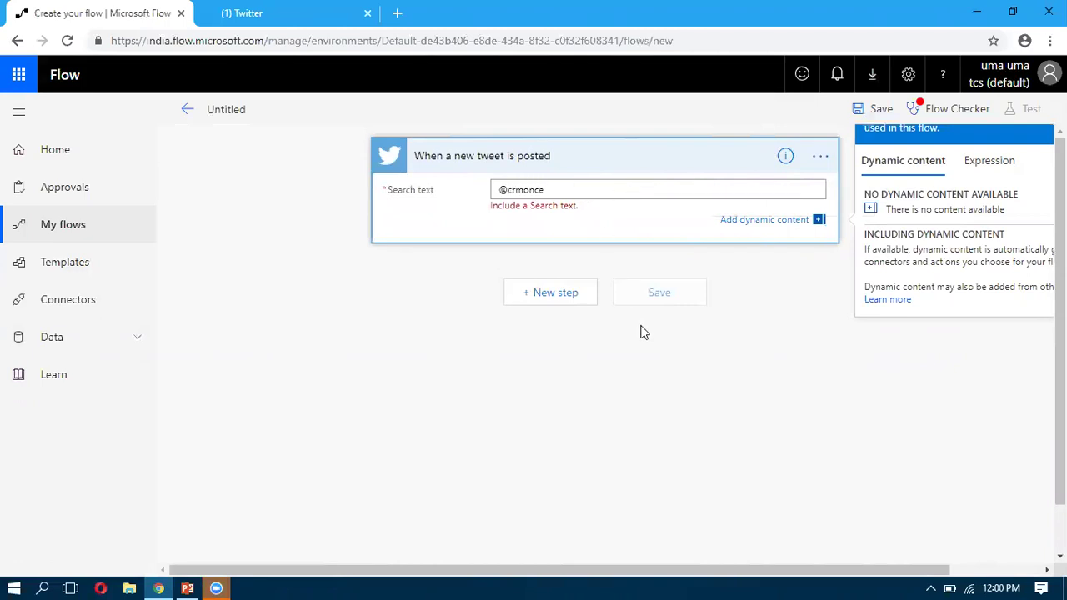
click(657, 375)
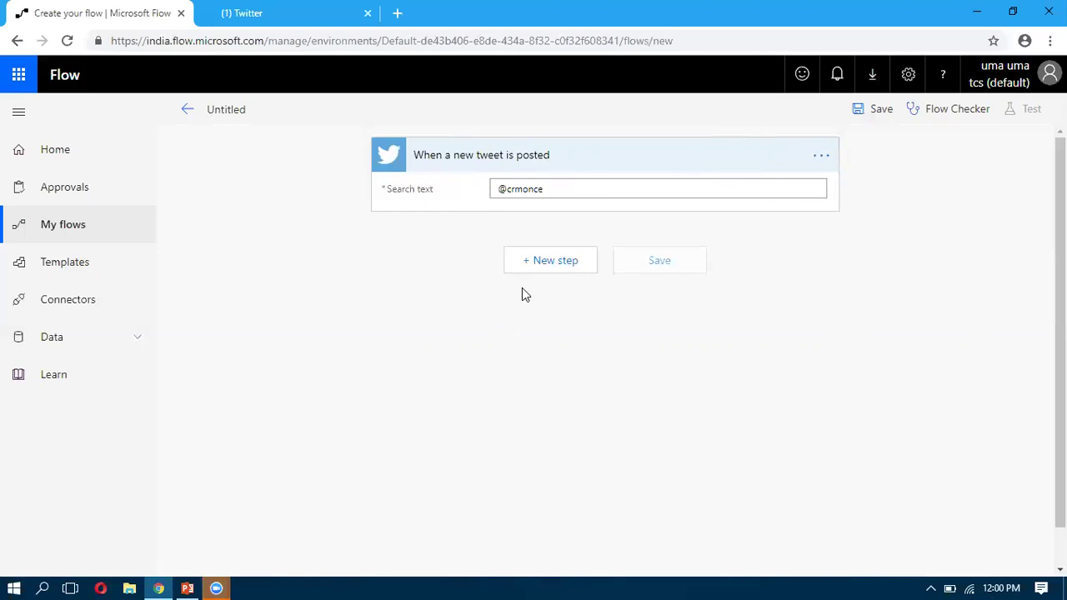
- Add a new step after the trigger, search the actions for "gmail" and choose the Gmail connector
click(550, 262)
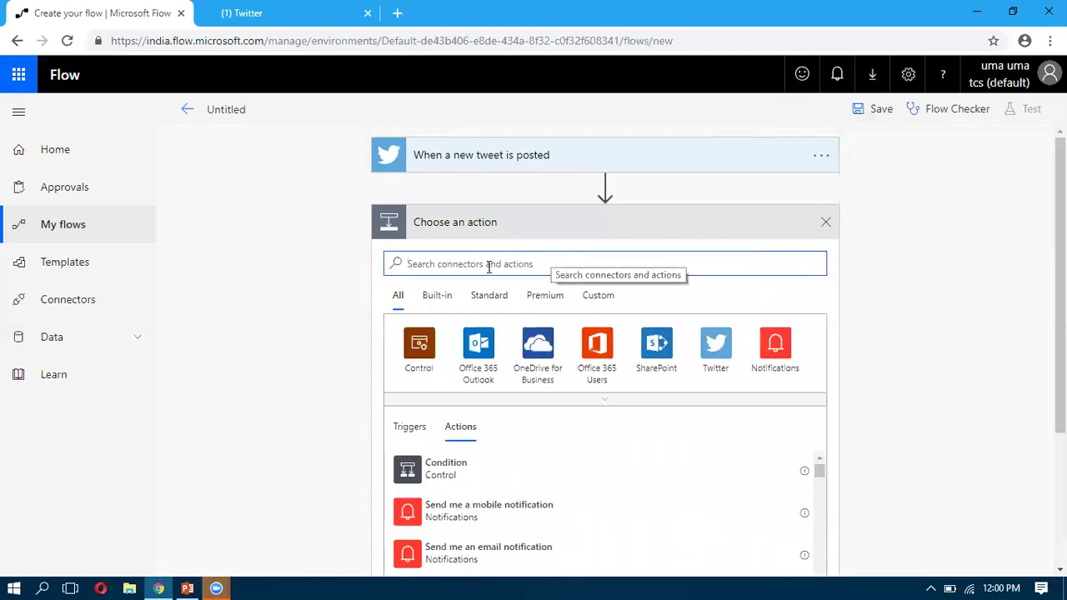
scroll(497, 250, down, 1)
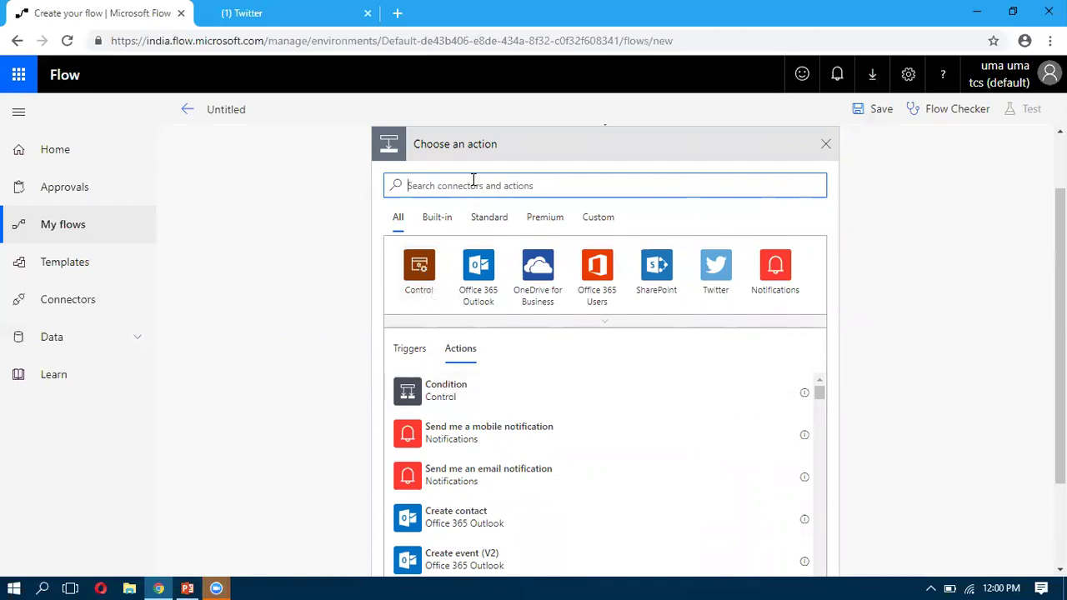
text(gmail)
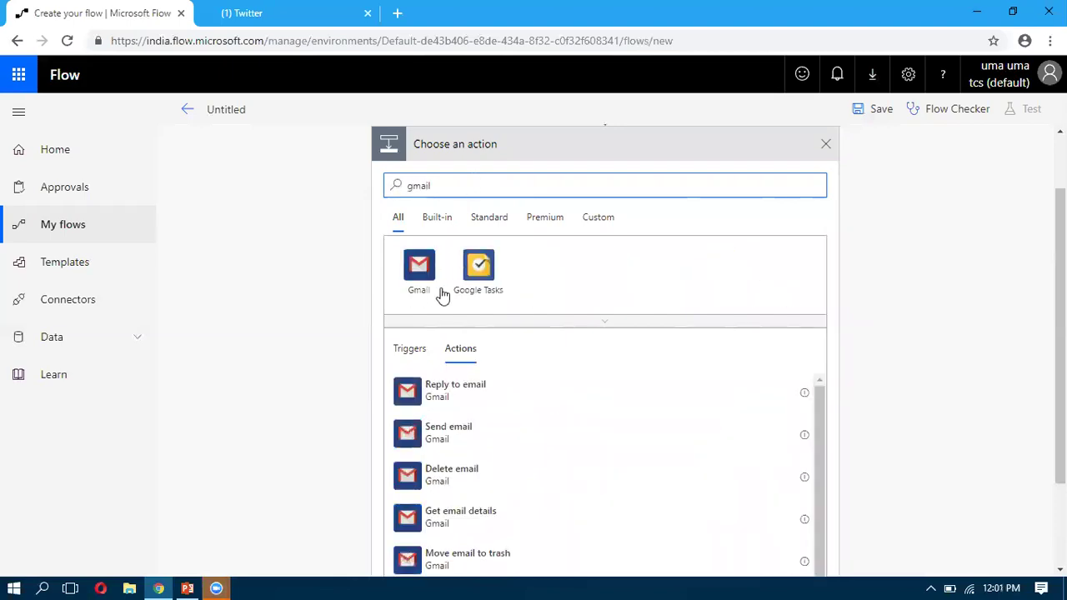
click(420, 266)
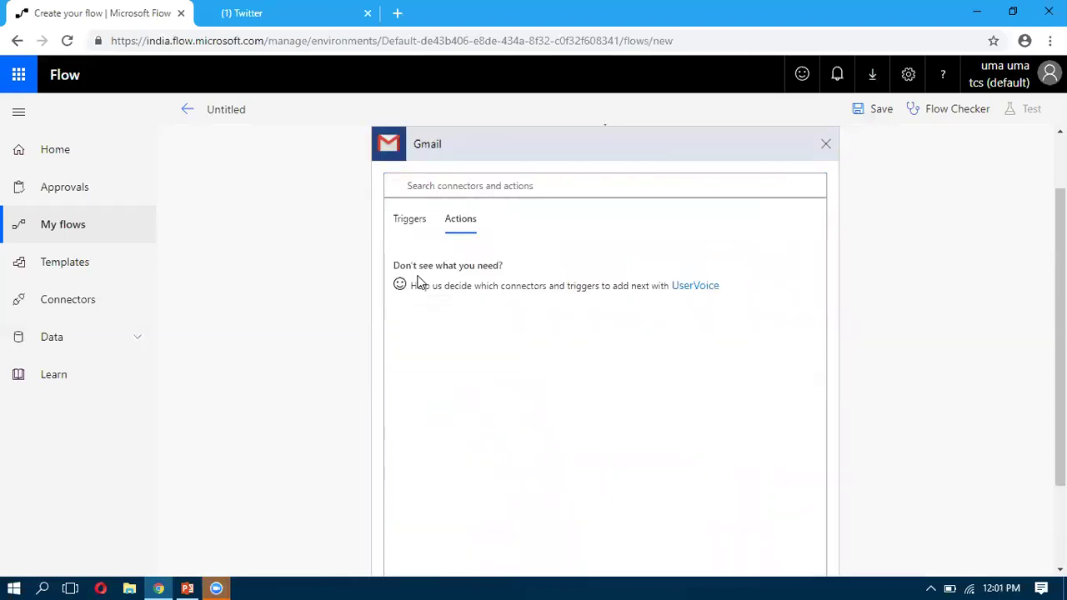
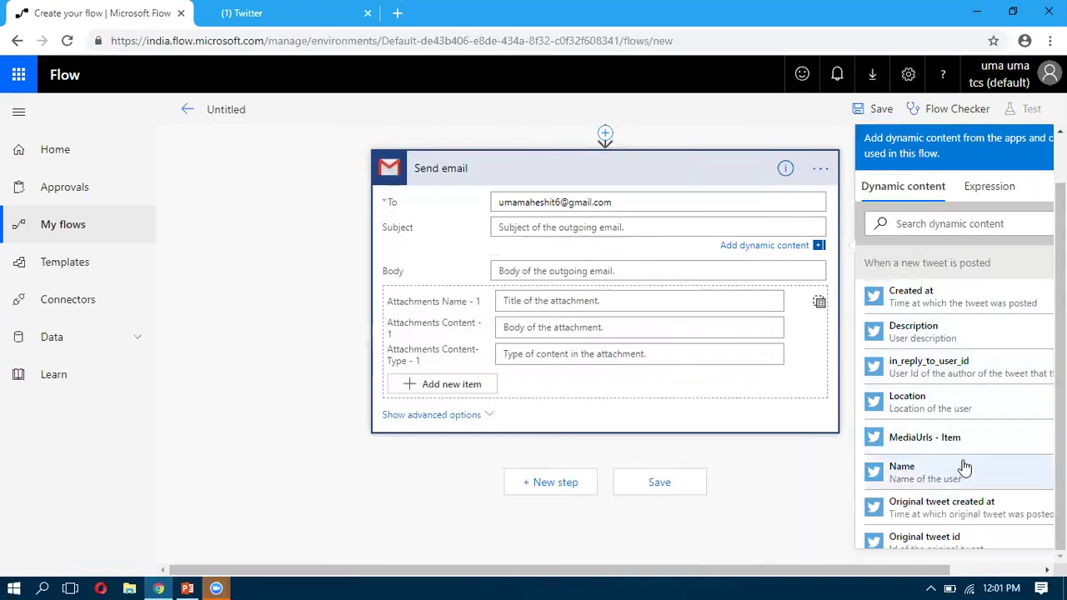
- Insert the Tweet text dynamic content from the tweet trigger as the subject of the Send email action
scroll(964, 469, down, 1)
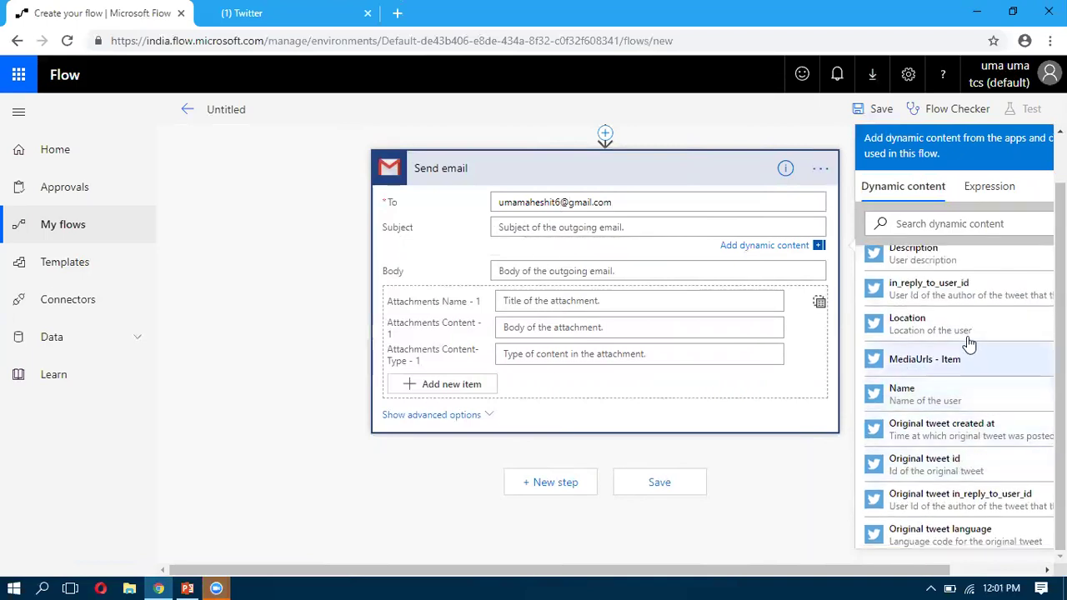
scroll(966, 344, up, 1)
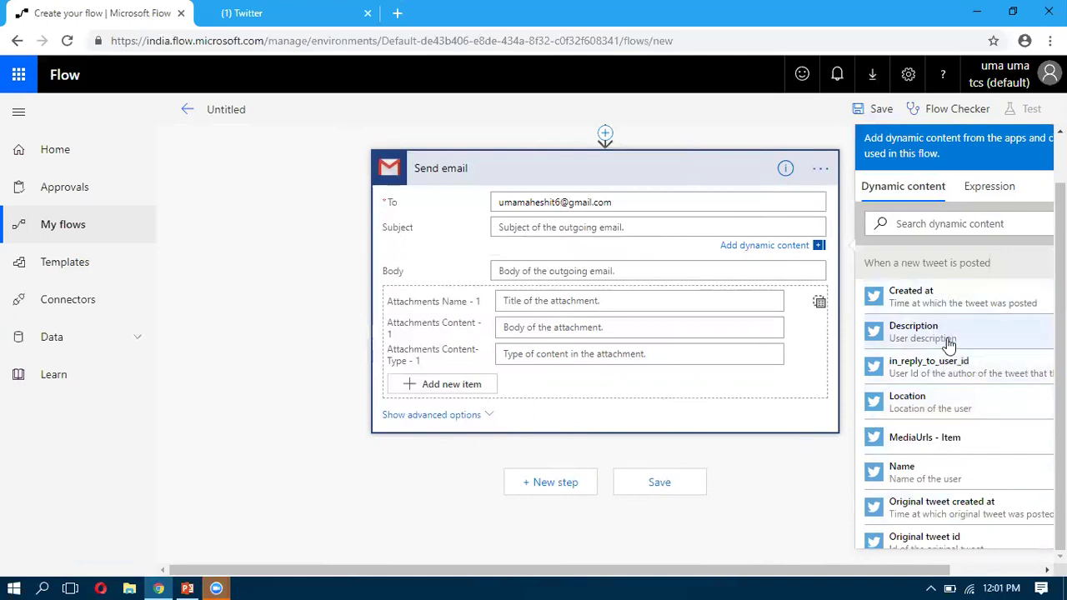
scroll(950, 342, down, 2)
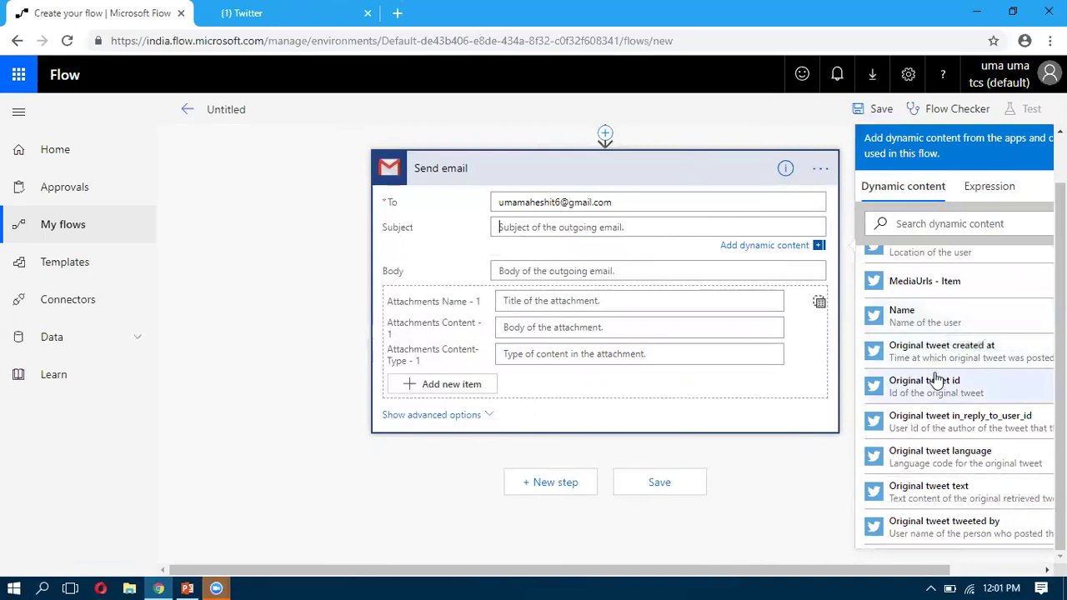
scroll(909, 379, down, 2)
scroll(932, 403, down, 3)
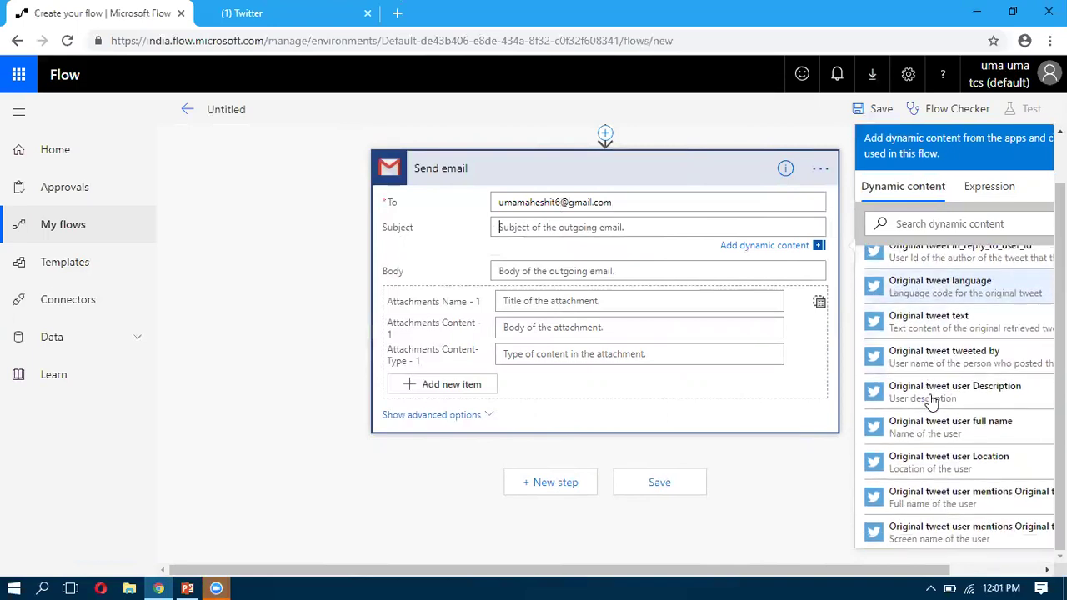
scroll(931, 403, down, 2)
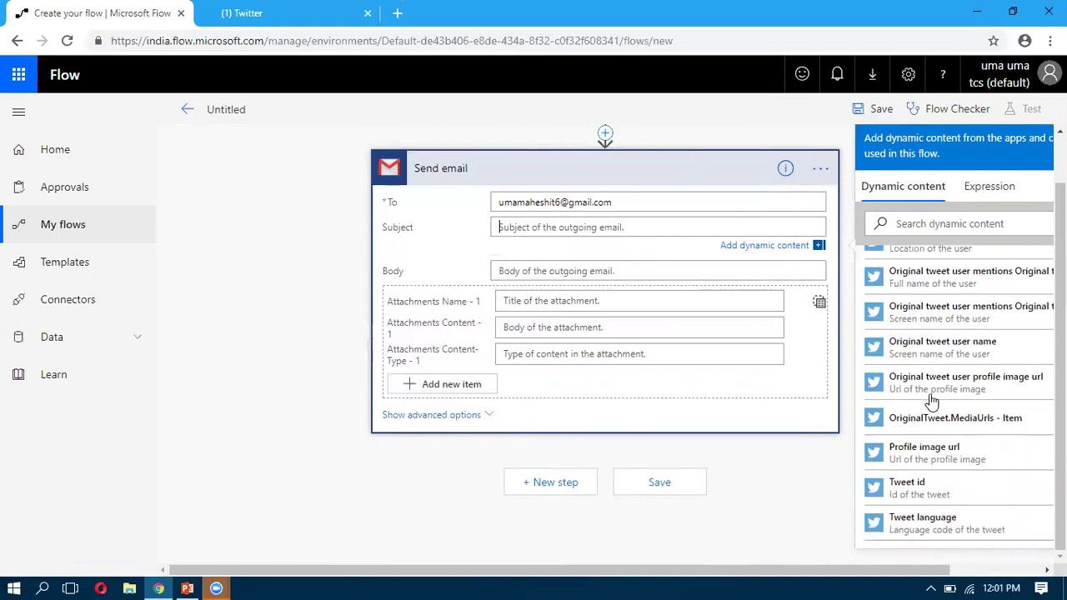
scroll(932, 415, down, 1)
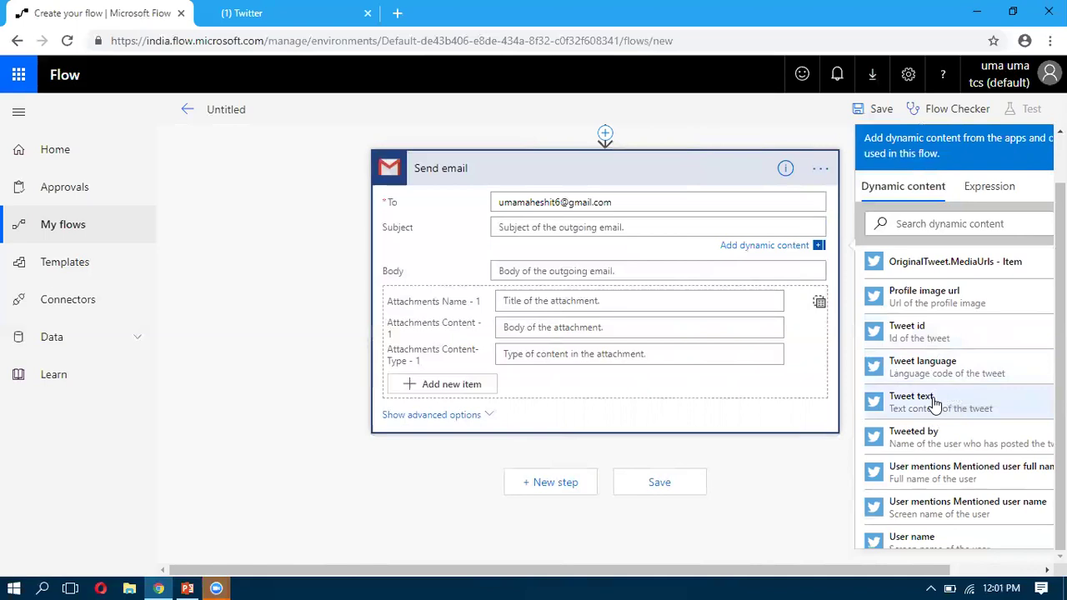
click(933, 404)
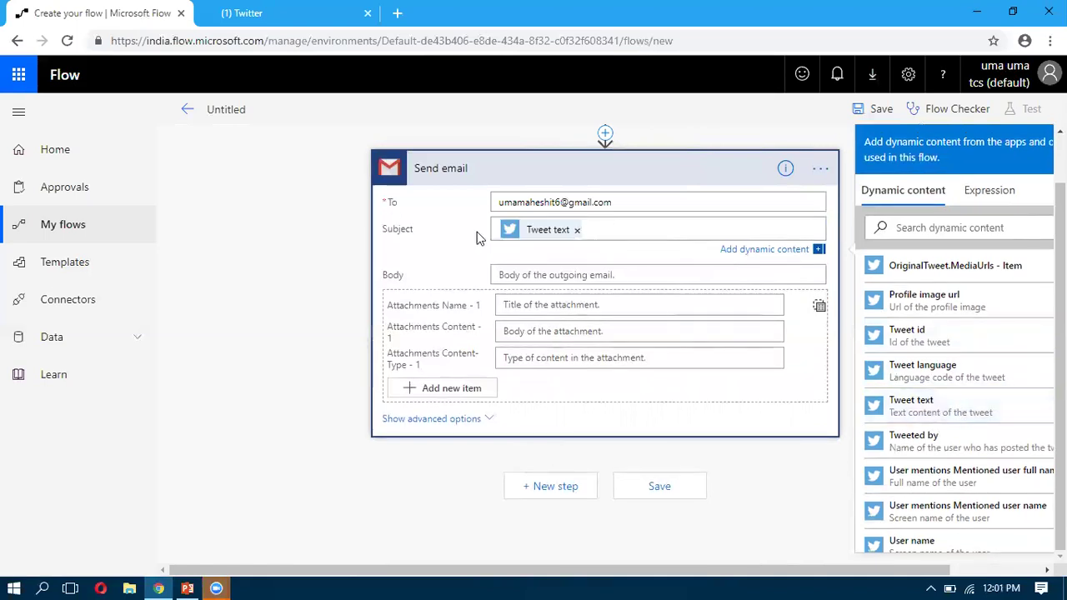
- Fill the body of the Send email action with the Tweet text and Tweeted by dynamic content, separated by a hyphen
click(598, 280)
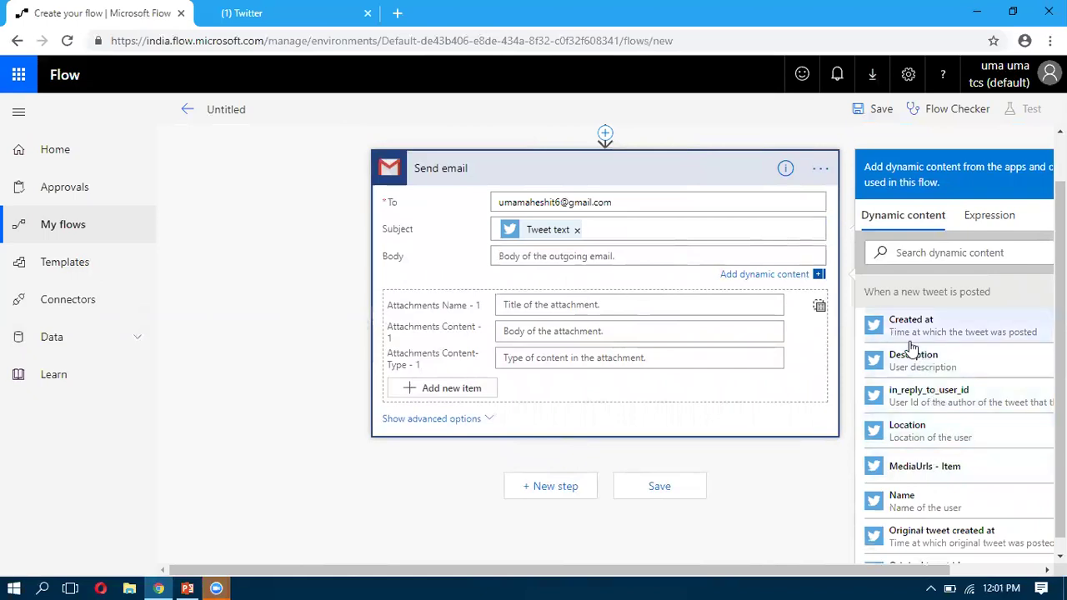
scroll(927, 412, down, 3)
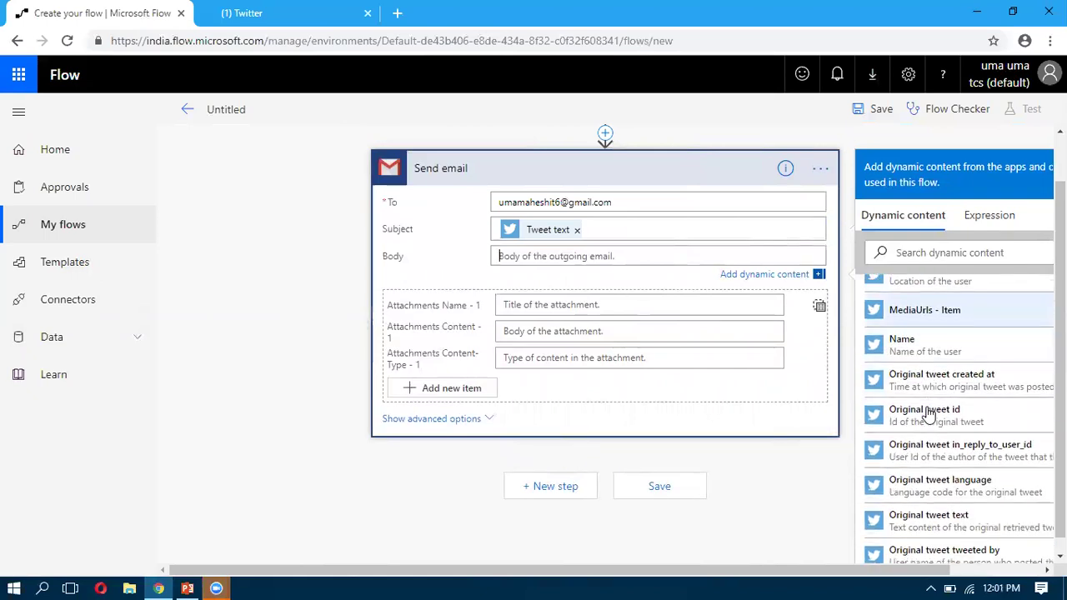
scroll(928, 413, down, 5)
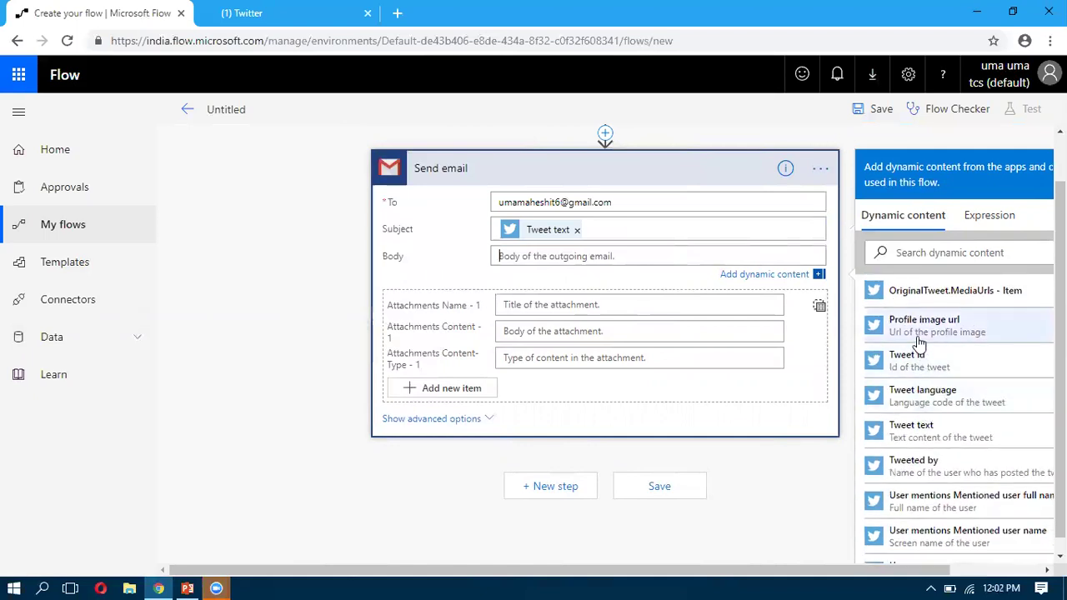
scroll(938, 421, down, 1)
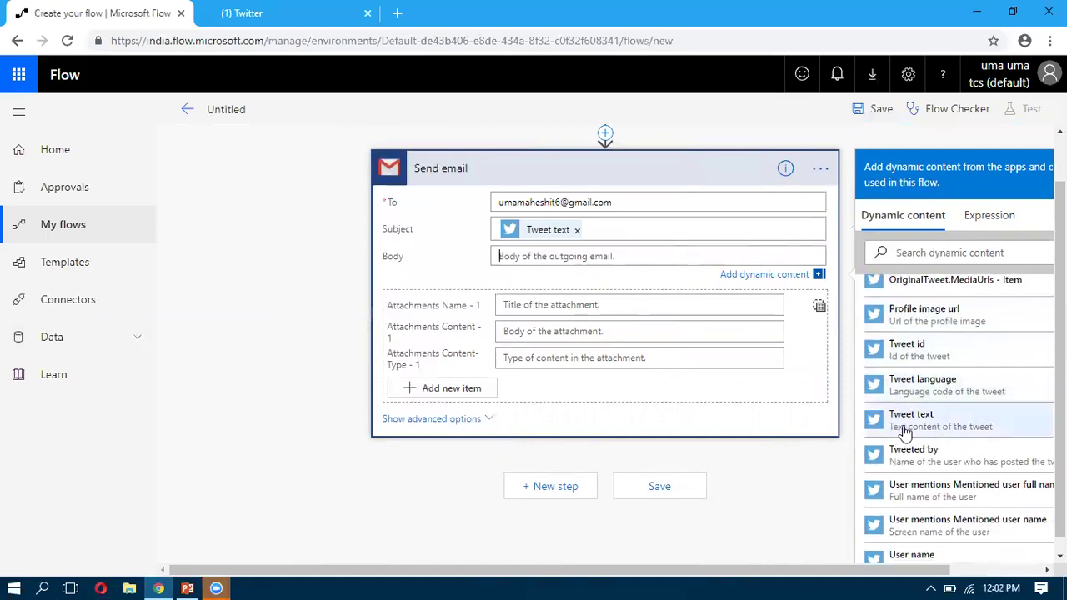
click(954, 427)
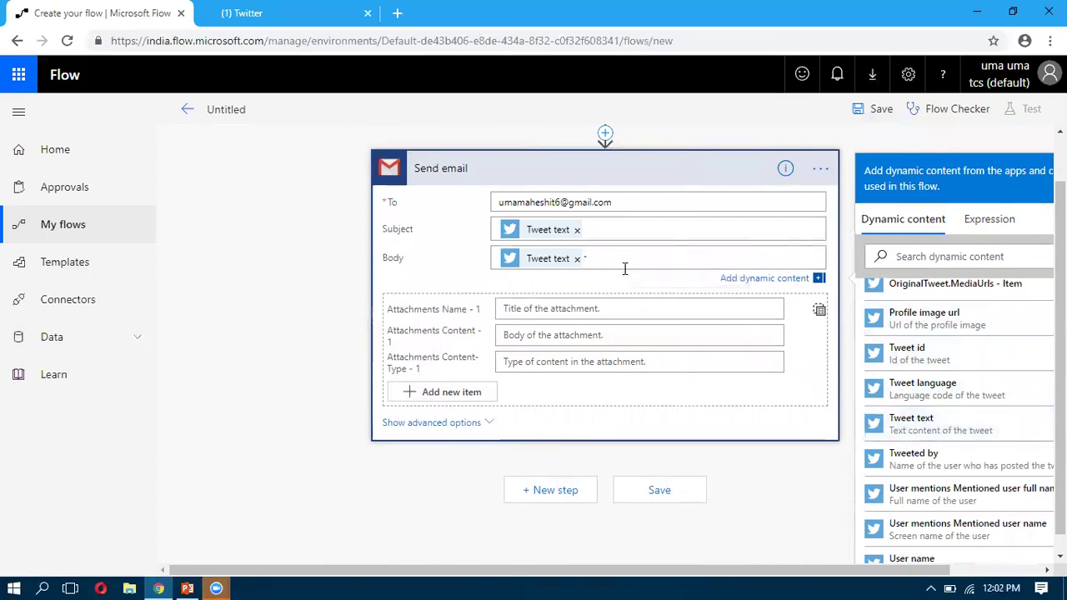
click(948, 466)
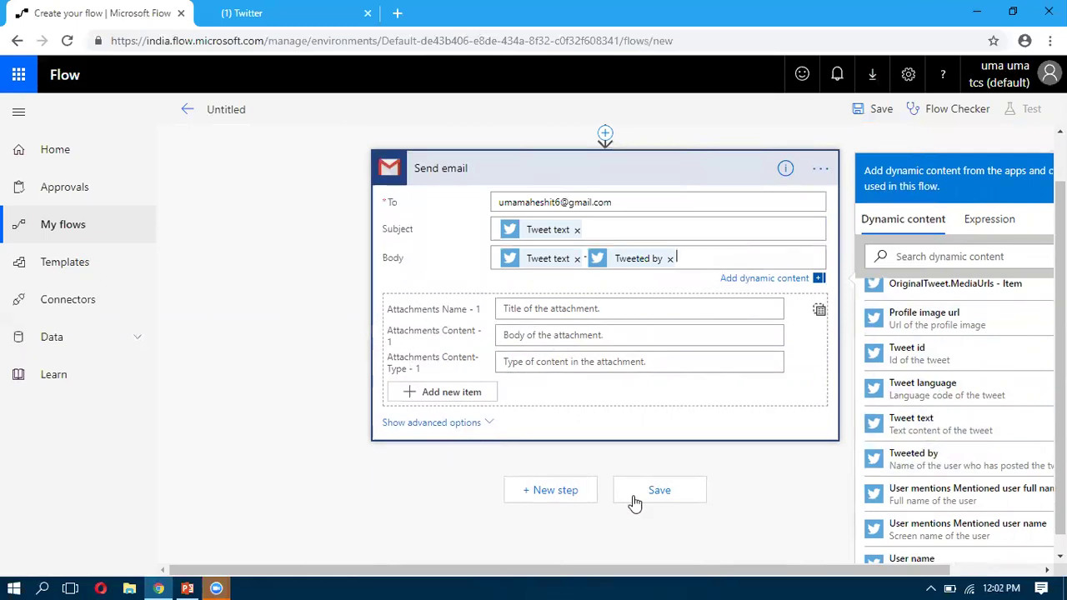
- Save the flow, check it for errors with the Flow Checker, and save it again
click(679, 497)
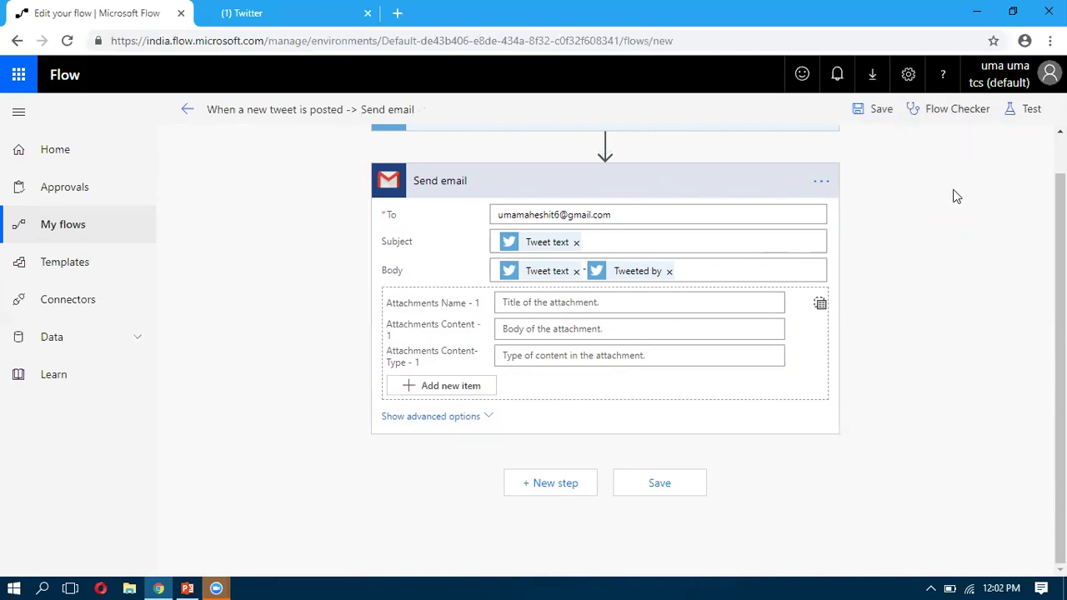
scroll(957, 236, up, 1)
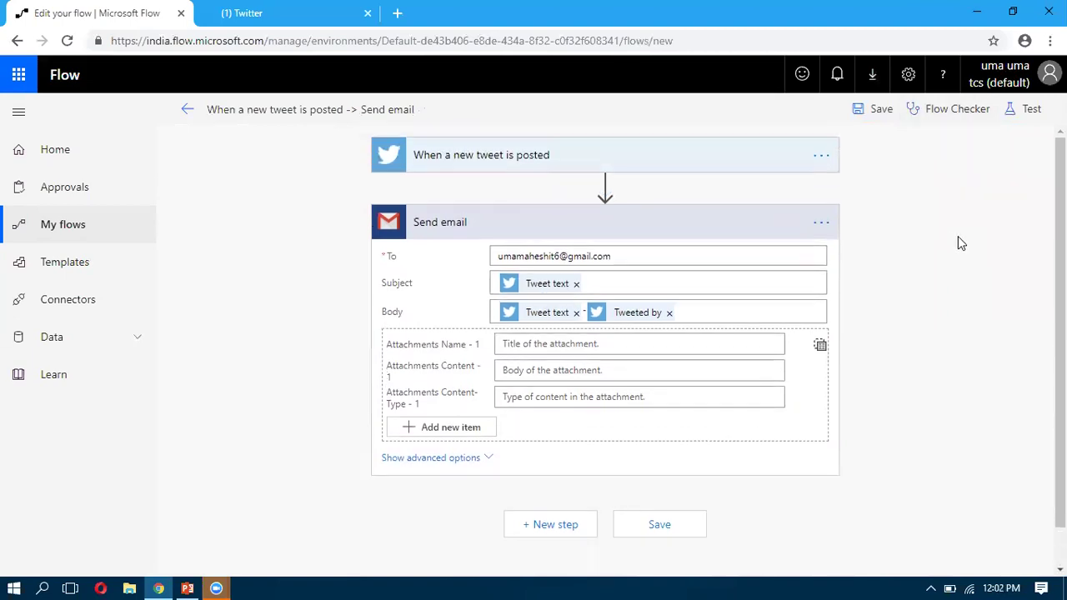
click(966, 112)
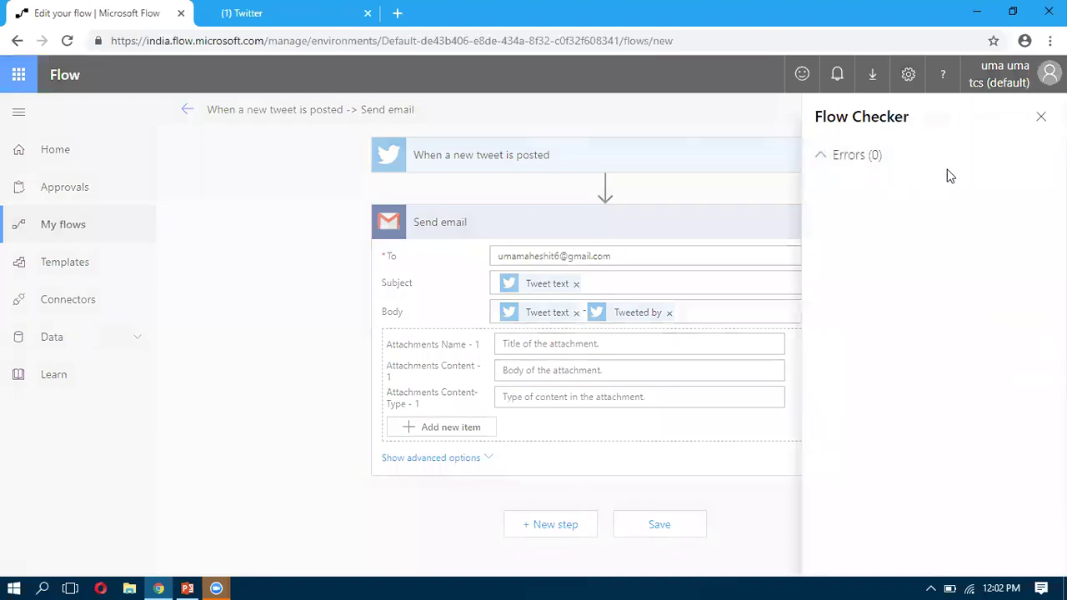
click(1041, 115)
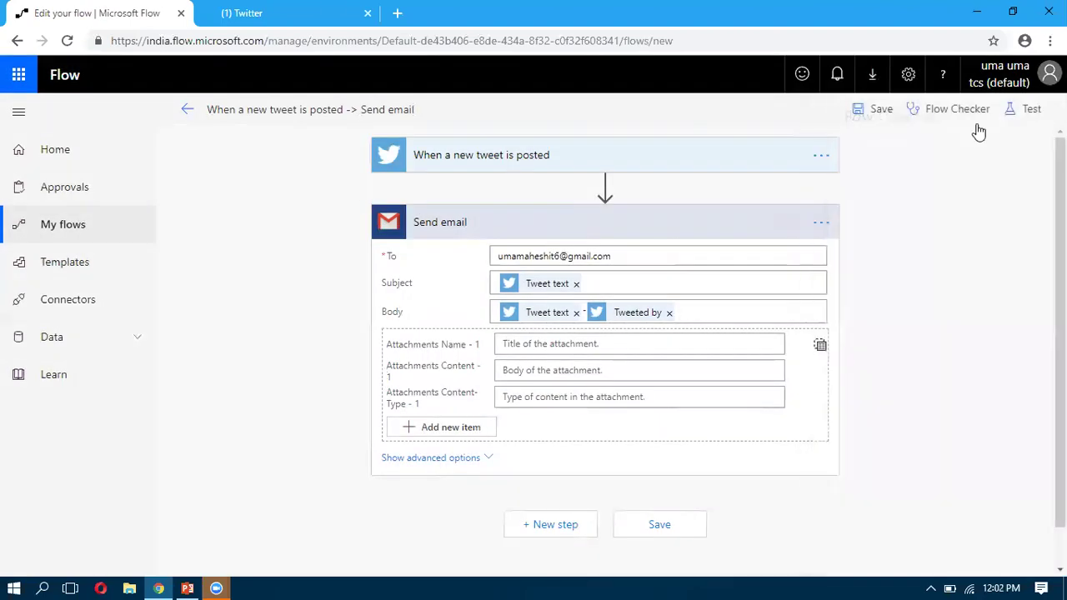
click(881, 111)
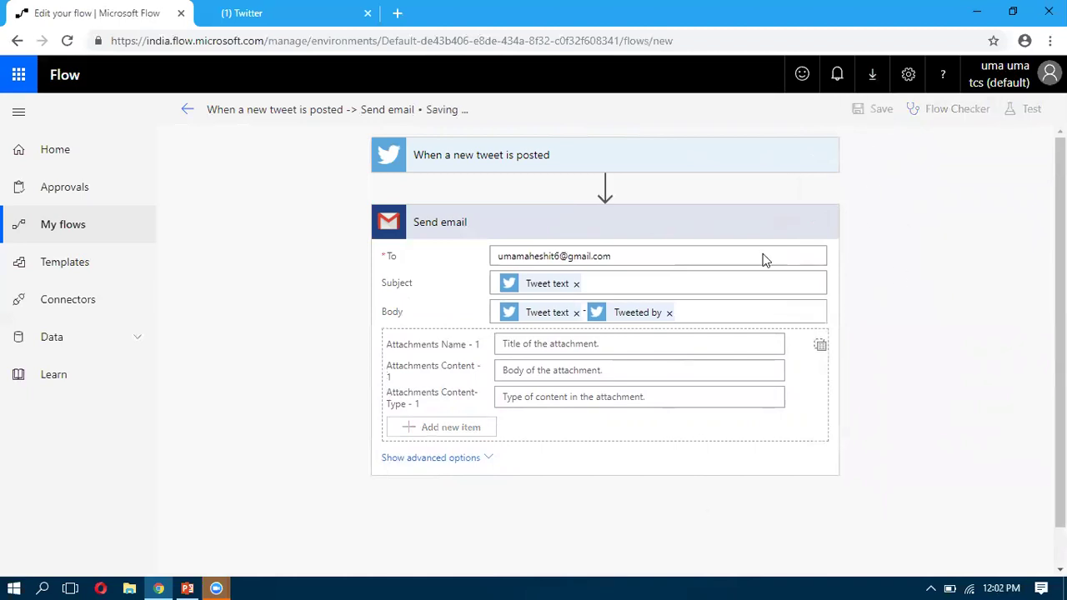
click(280, 14)
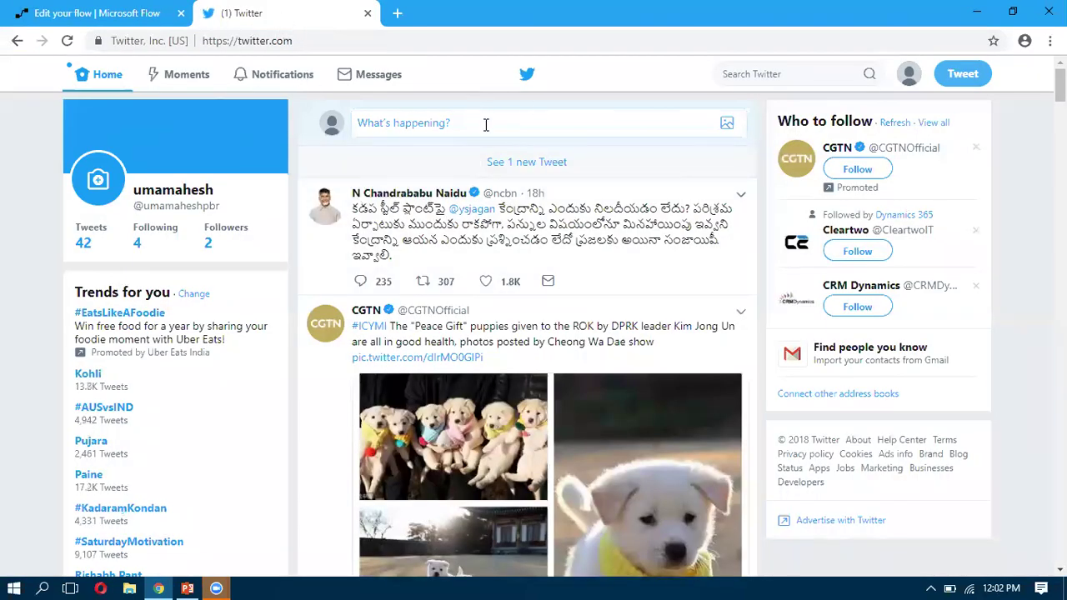
click(486, 124)
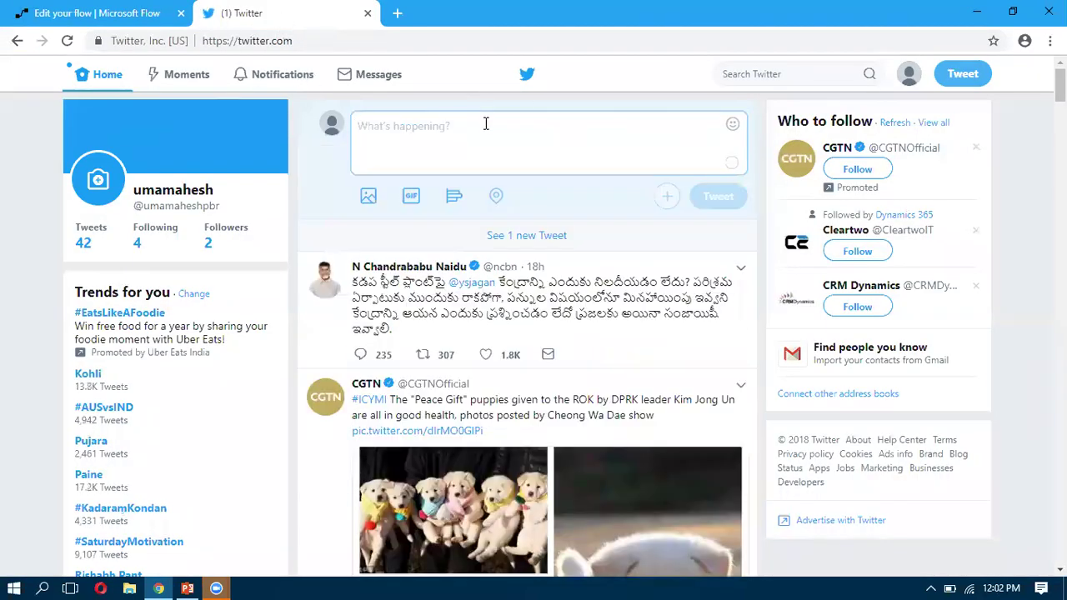
text(@crmd)
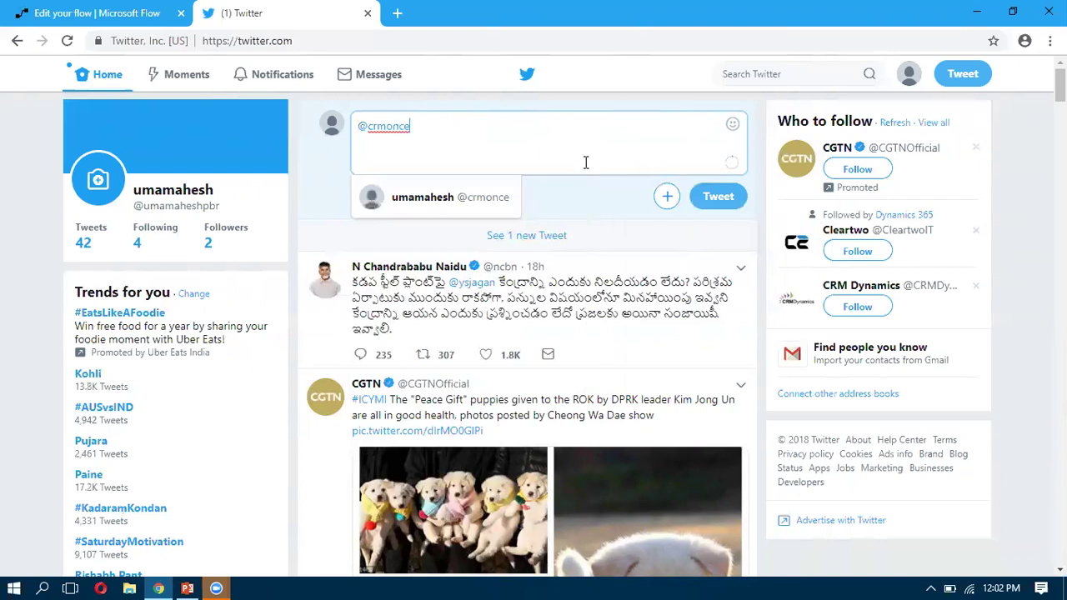
click(715, 197)
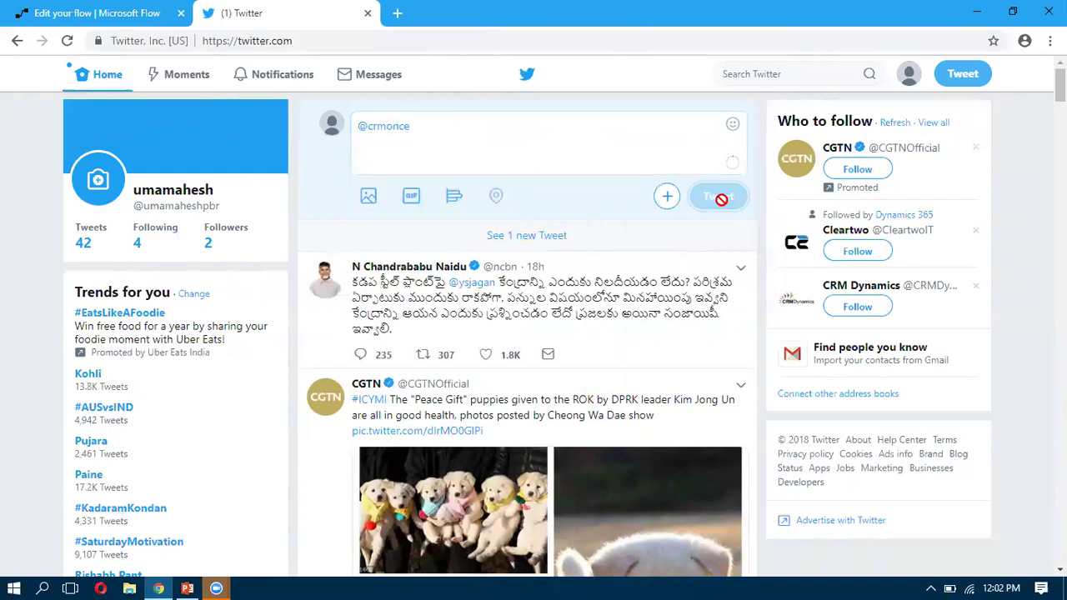
- Return to Microsoft Flow, open the details of the tweet-to-email flow from My flows, and open its latest run
click(132, 12)
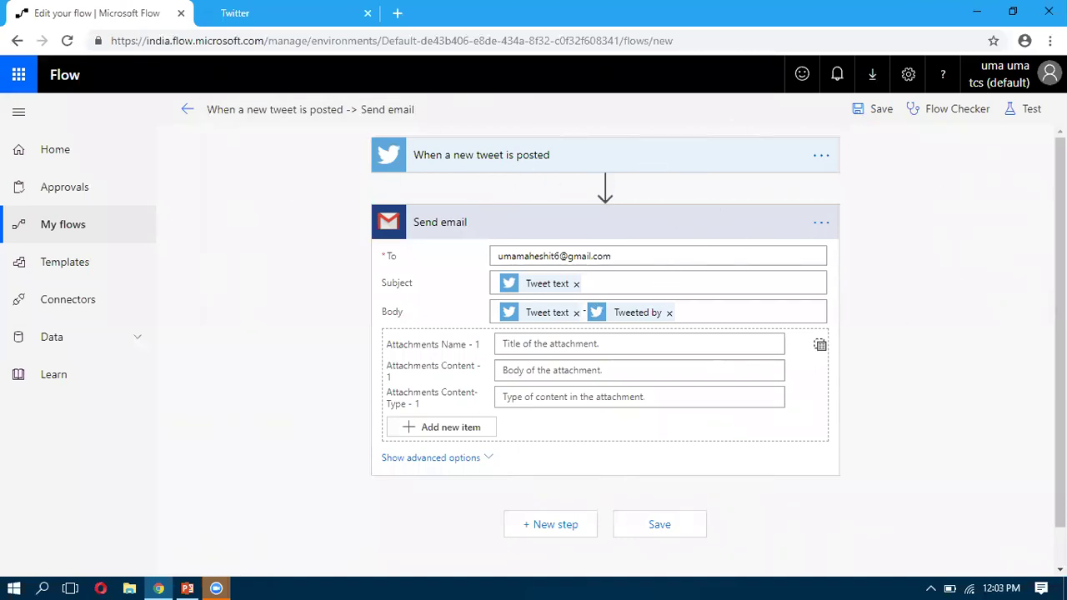
click(89, 226)
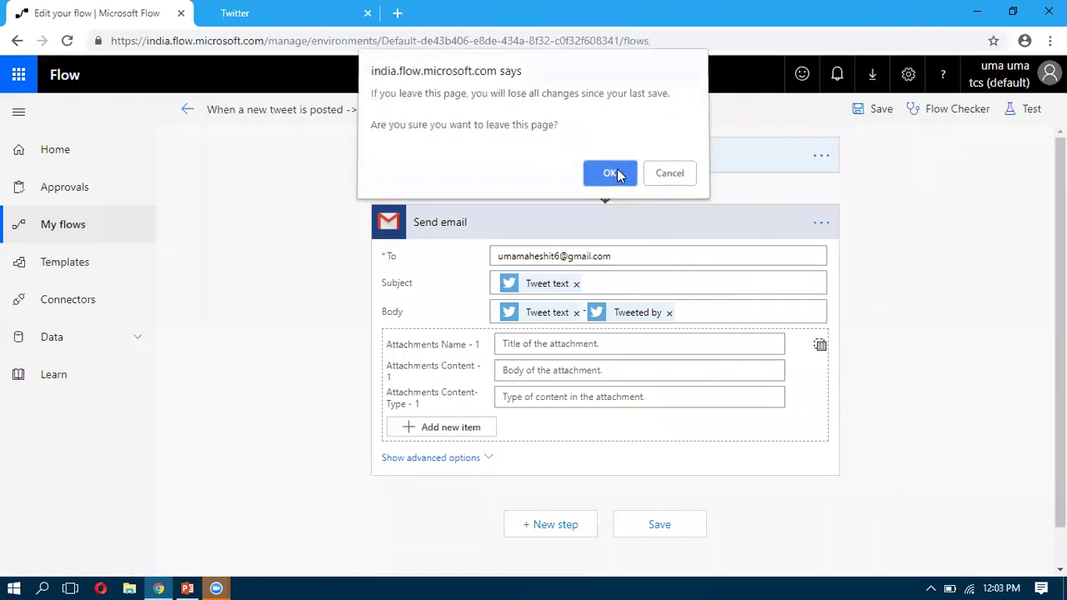
click(610, 175)
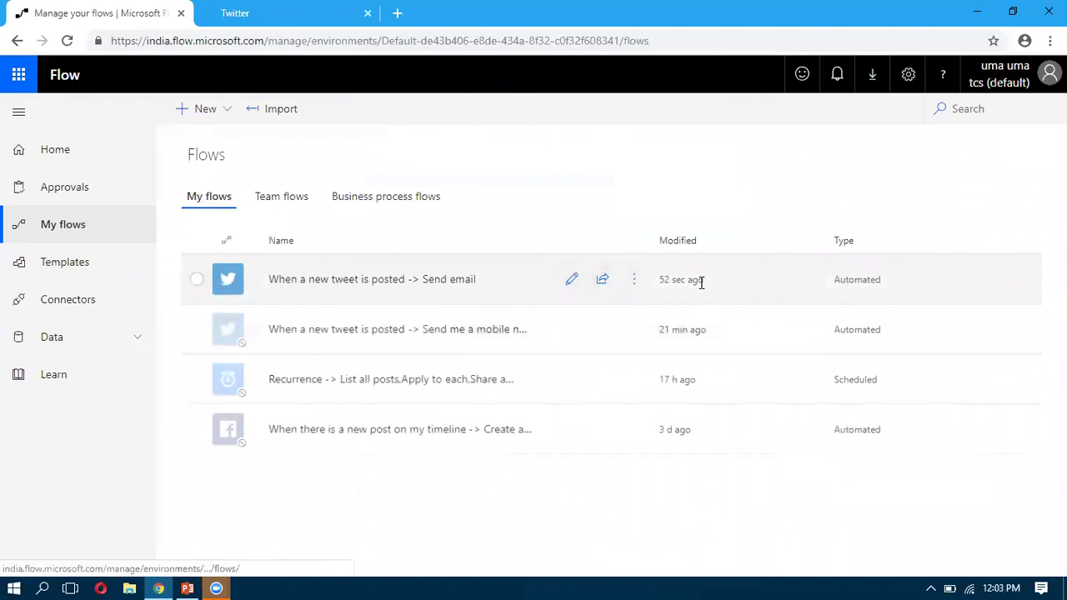
click(440, 281)
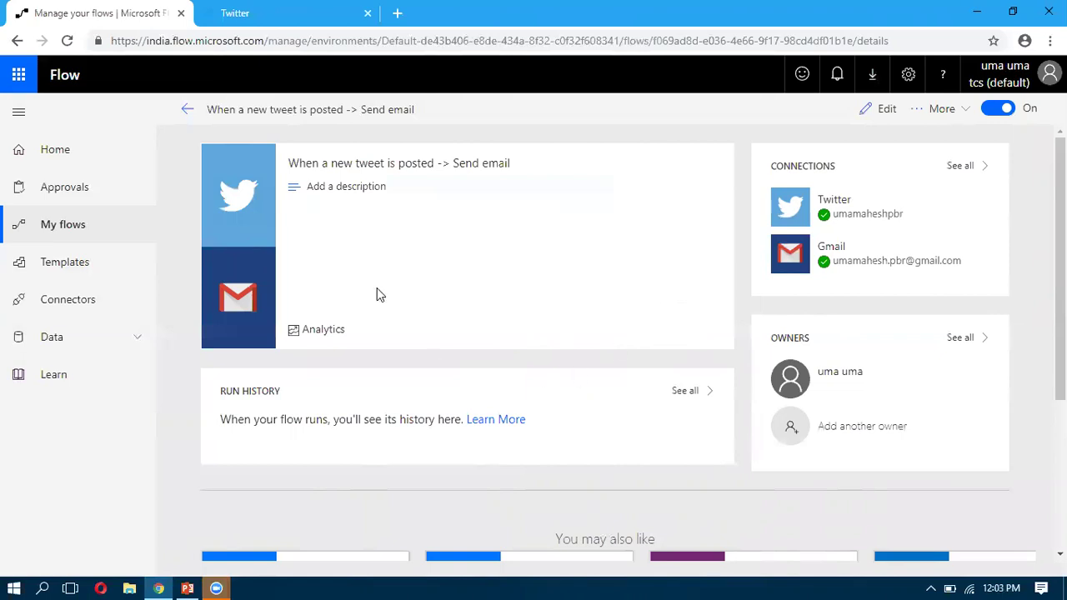
click(683, 393)
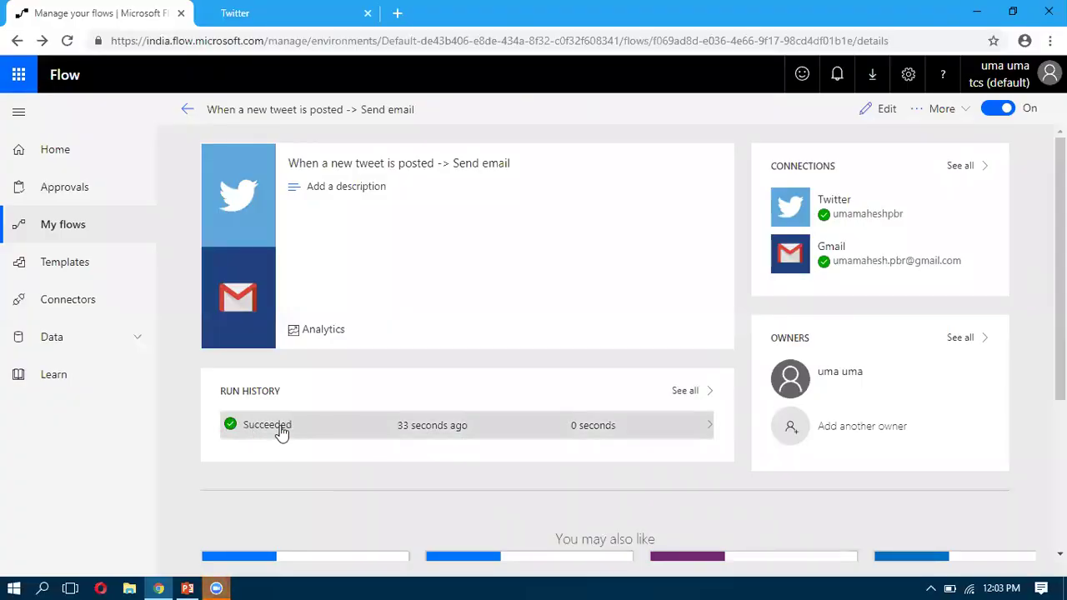
click(510, 429)
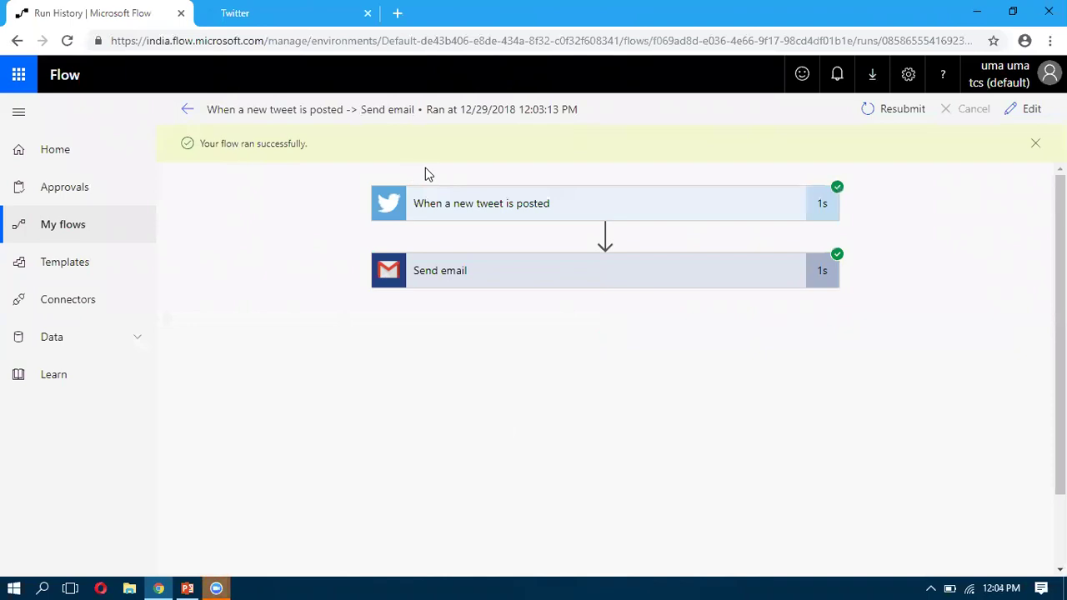
- Examine the search text input and the tweet data in the output body of the run's tweet trigger
click(552, 218)
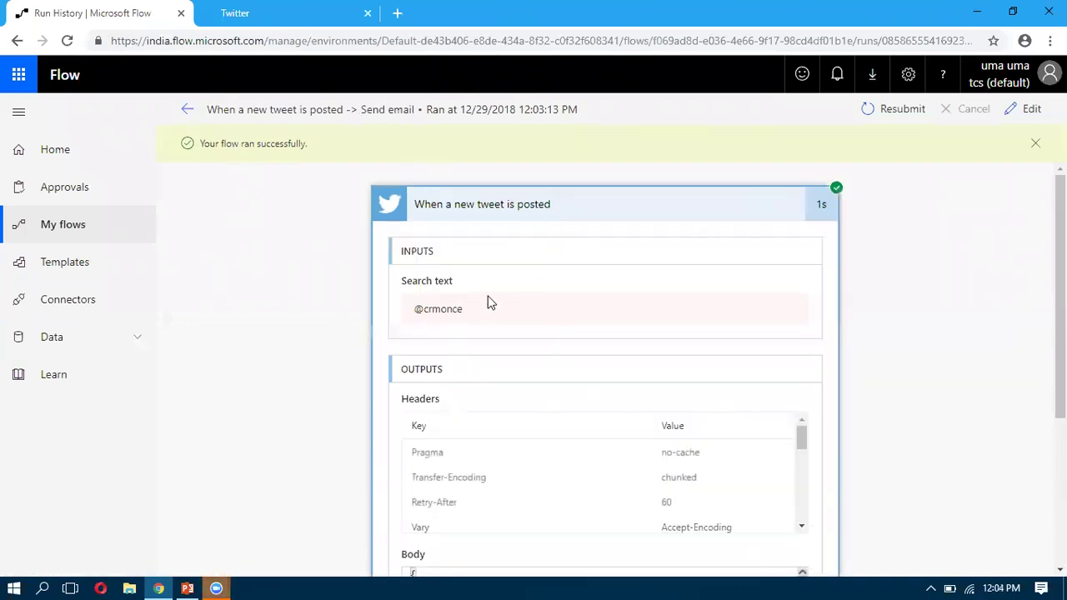
scroll(488, 298, down, 3)
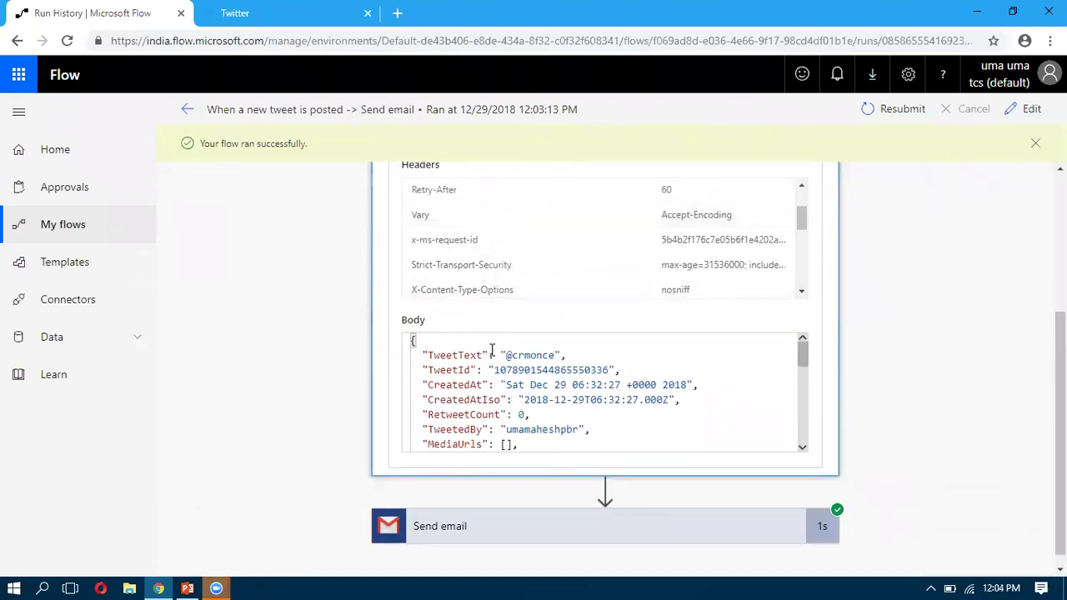
drag(434, 356, 577, 357)
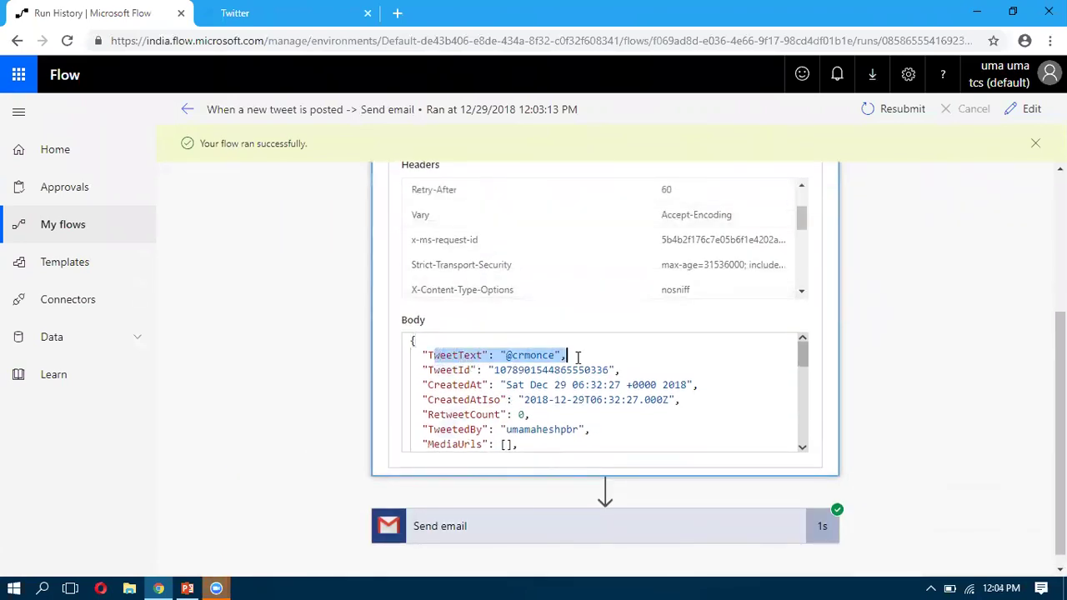
drag(471, 367, 665, 373)
double_click(443, 384)
drag(443, 384, 578, 388)
click(507, 358)
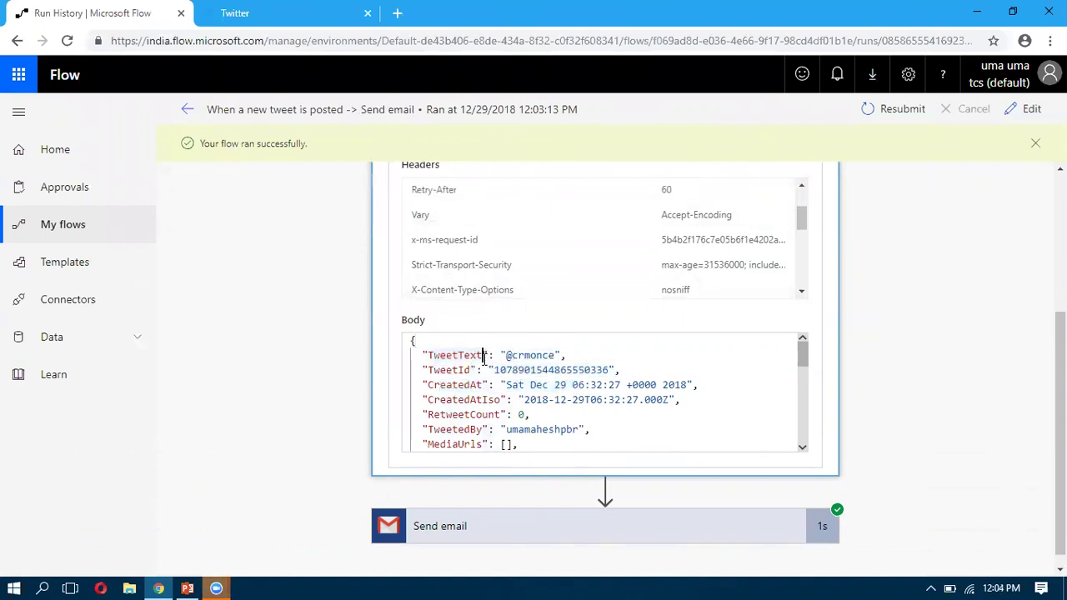
scroll(483, 356, down, 2)
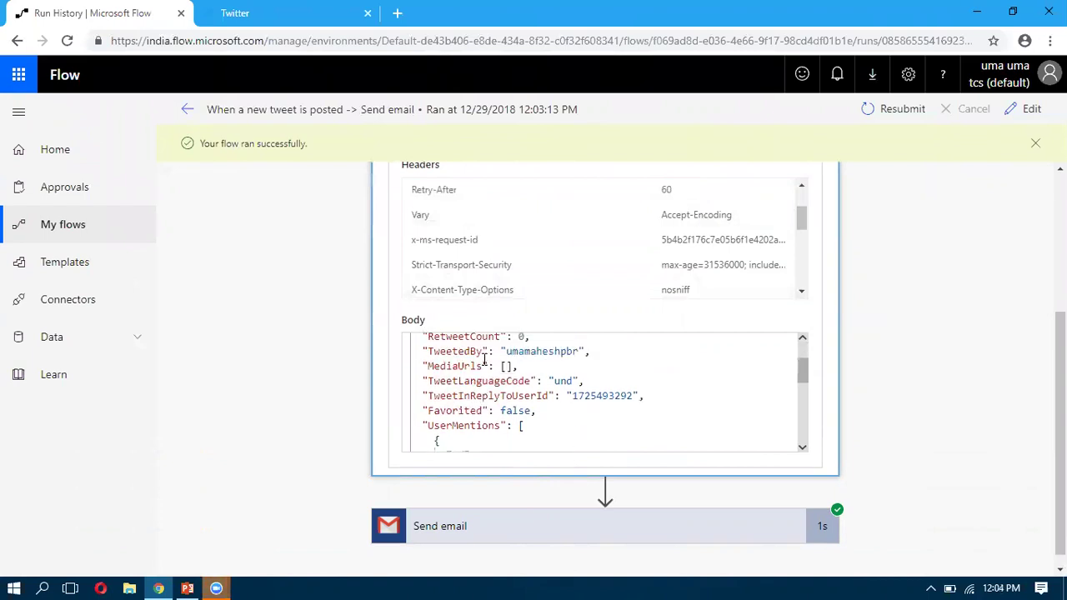
scroll(484, 359, down, 5)
scroll(484, 359, down, 4)
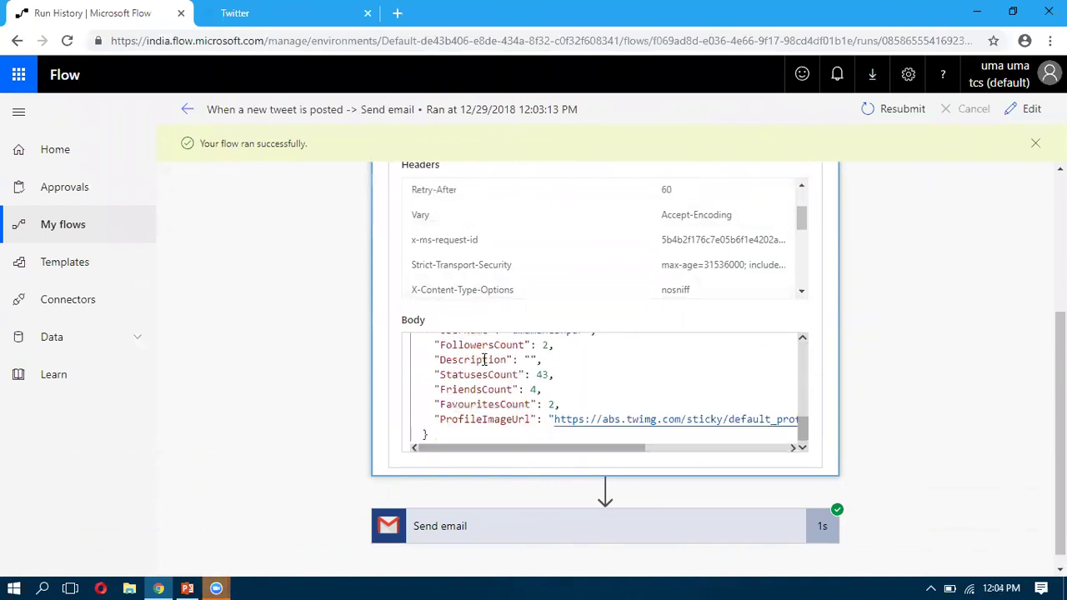
- Examine the recipient, subject, body and output status of the run's Send email action, and dismiss the run's status banner
click(605, 511)
scroll(542, 281, down, 3)
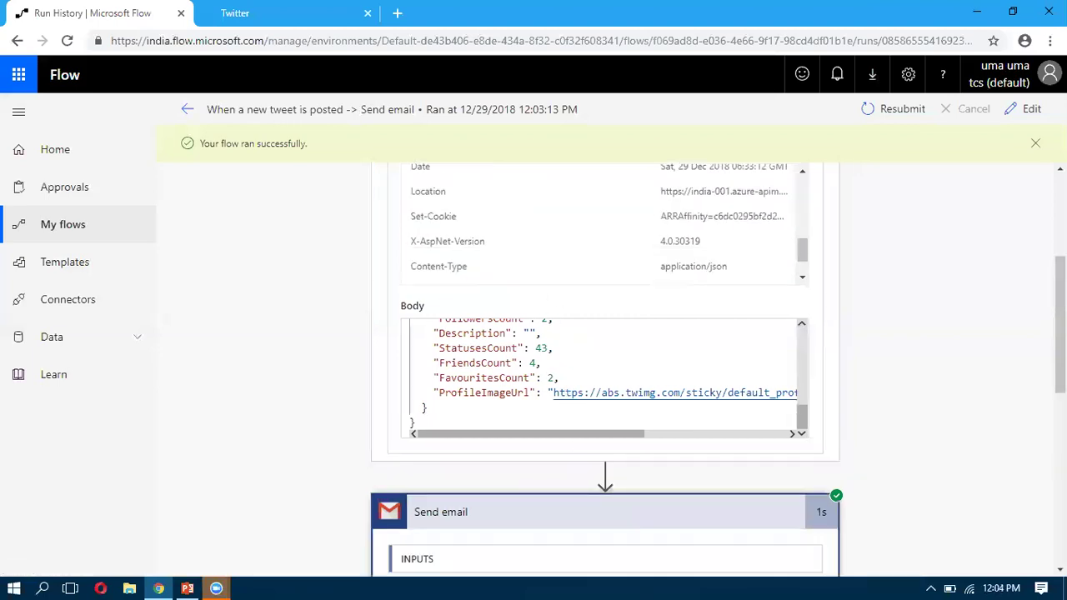
scroll(1027, 426, down, 2)
scroll(1027, 426, down, 5)
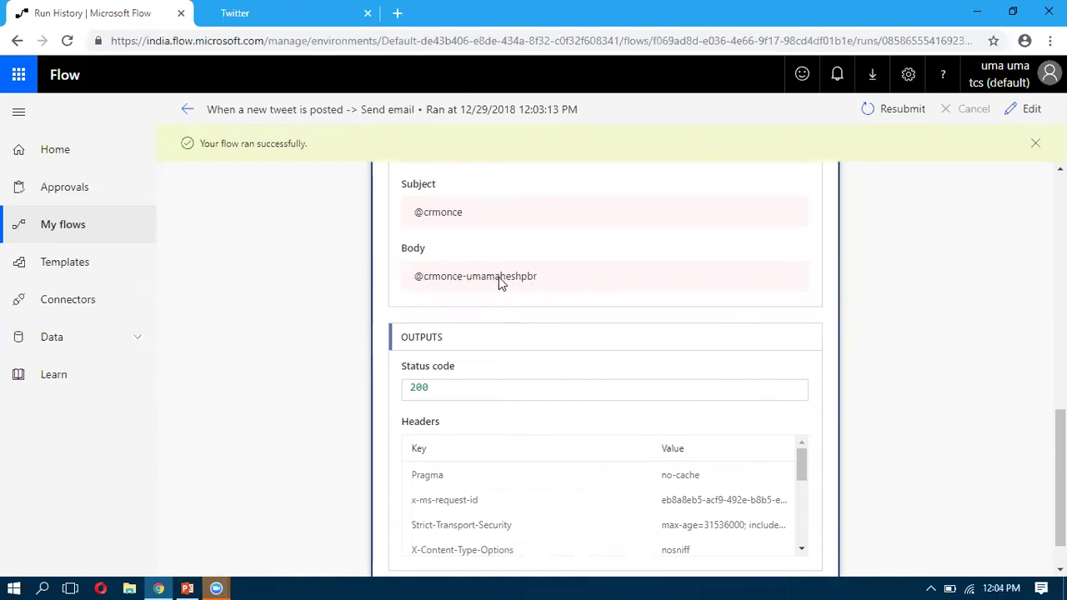
scroll(558, 286, up, 1)
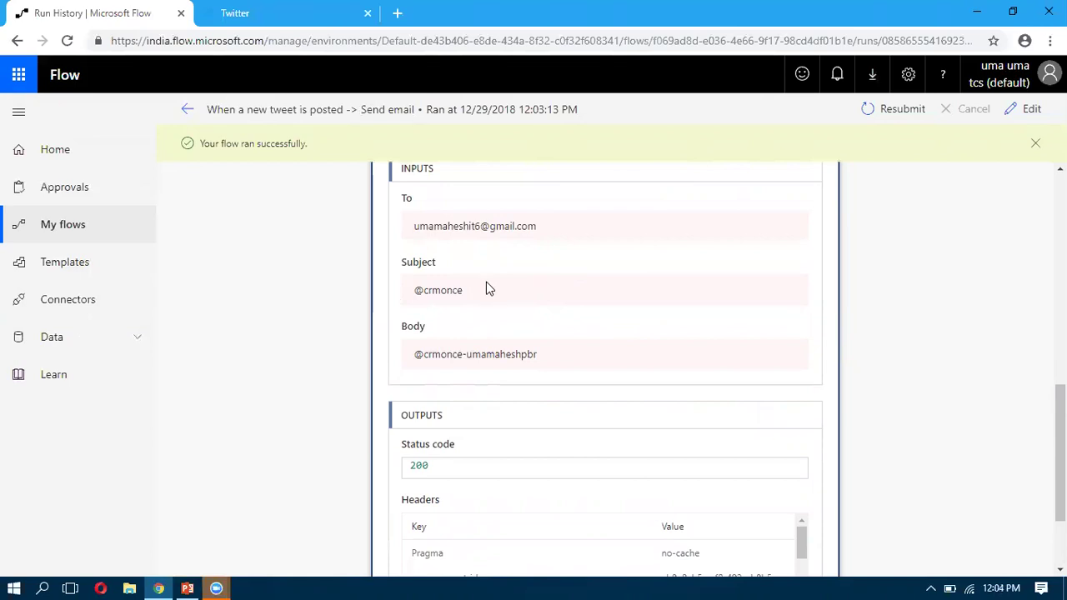
scroll(489, 289, up, 1)
scroll(542, 334, down, 3)
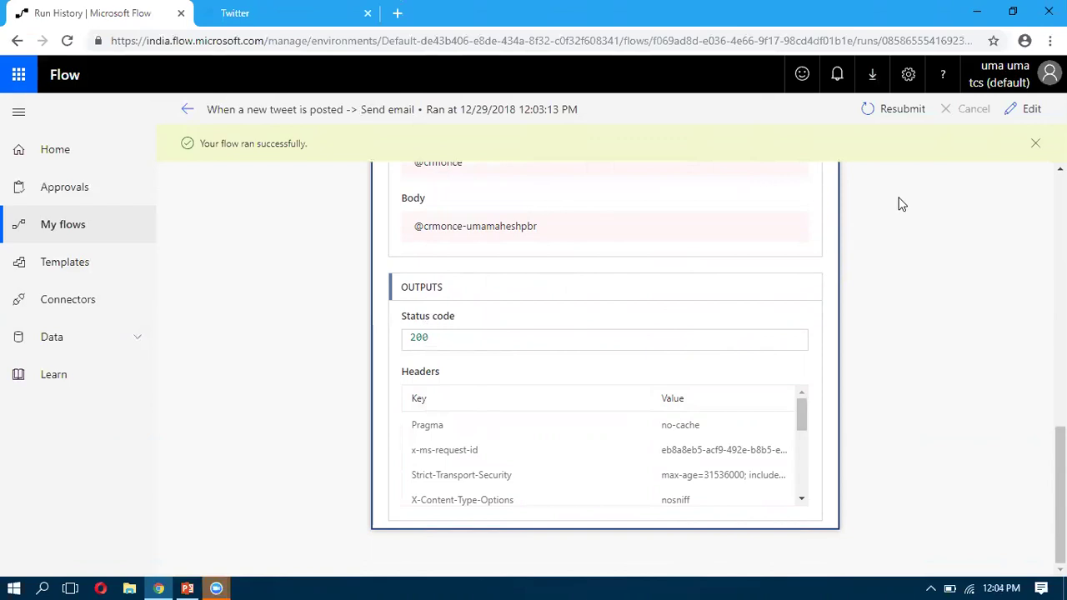
click(1036, 145)
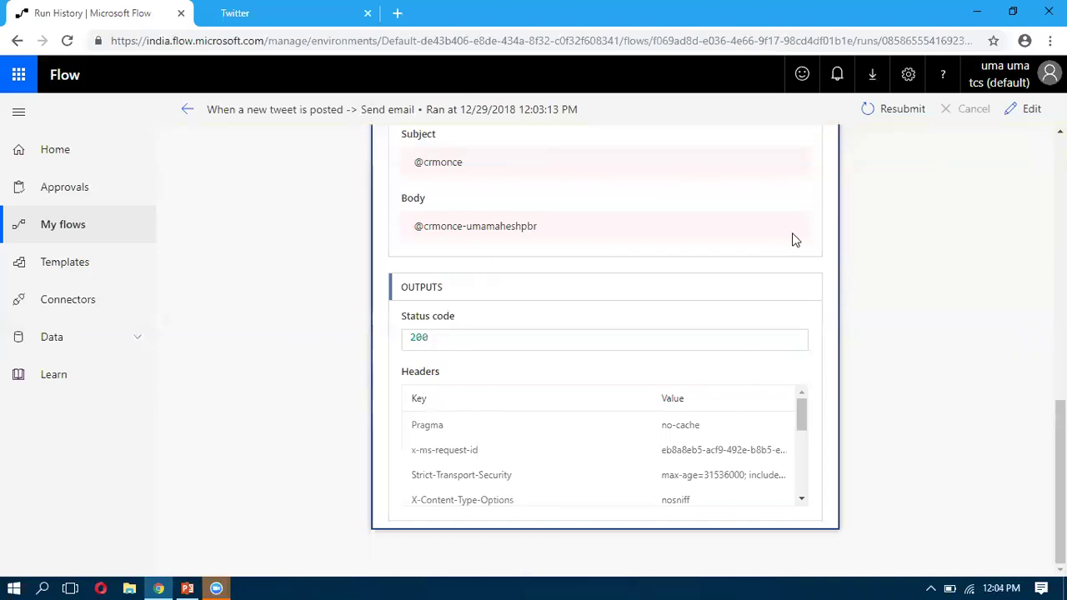
- Review the flow's owners and embedded connections, and show the actions available for it in the My flows list
click(188, 111)
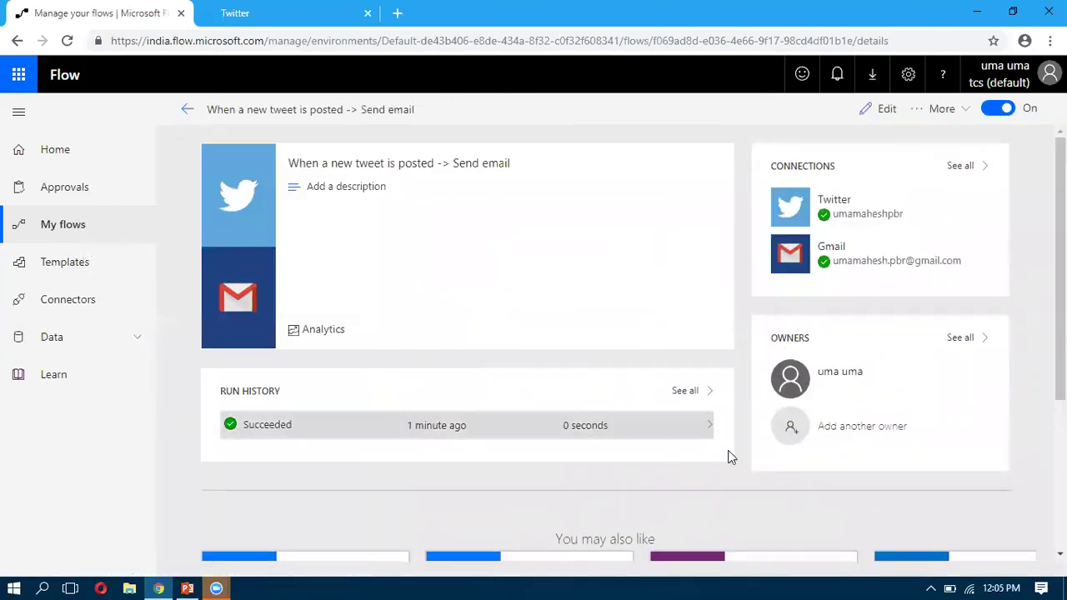
click(848, 429)
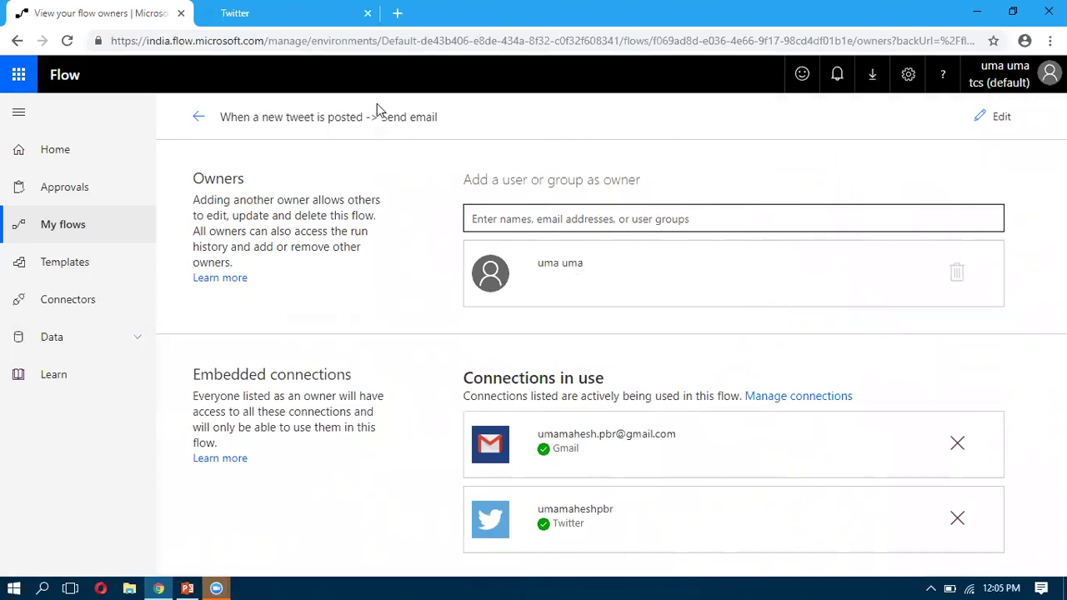
click(197, 121)
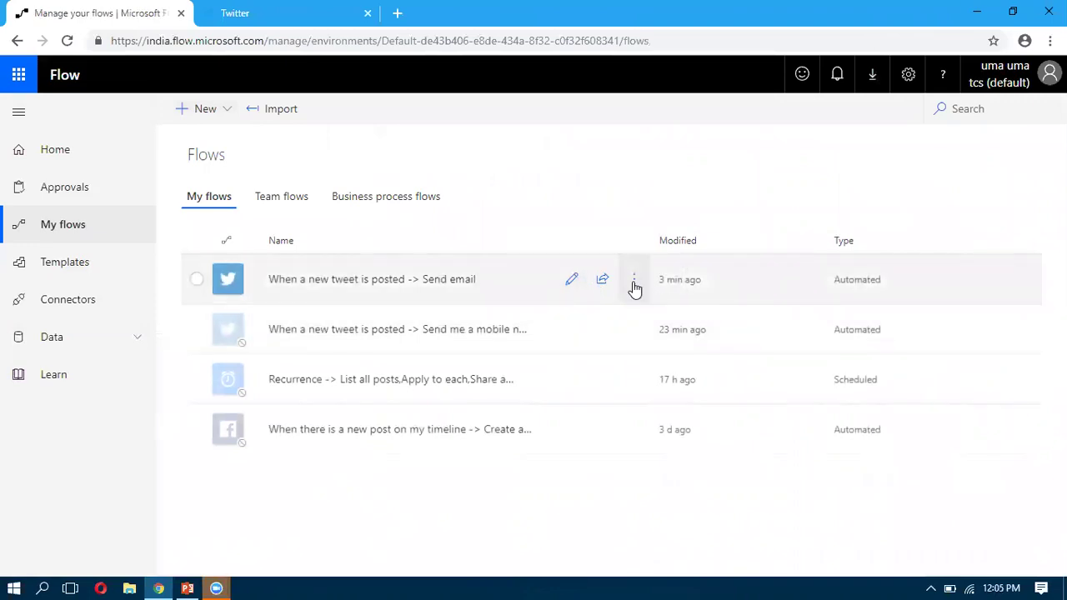
click(633, 283)
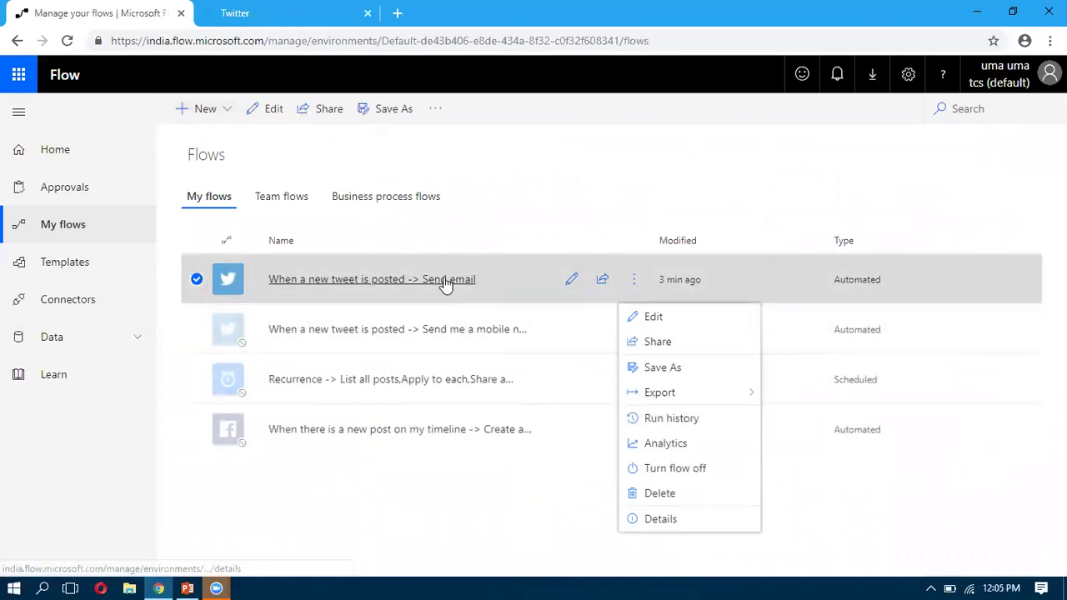
- Open the details of the tweet-to-email flow, turn the flow off, and turn it back on
click(450, 282)
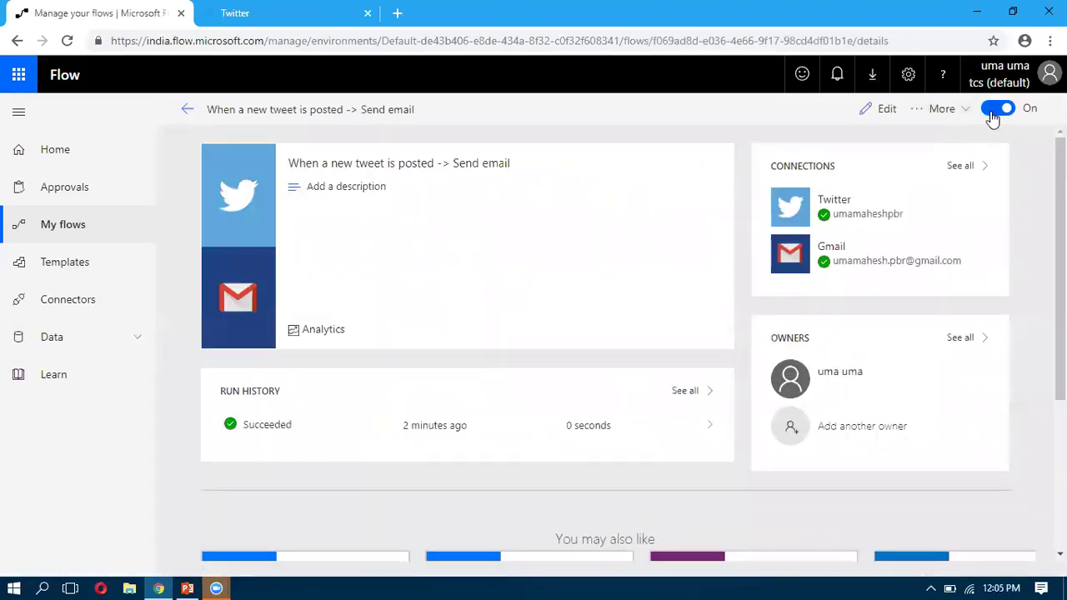
click(994, 109)
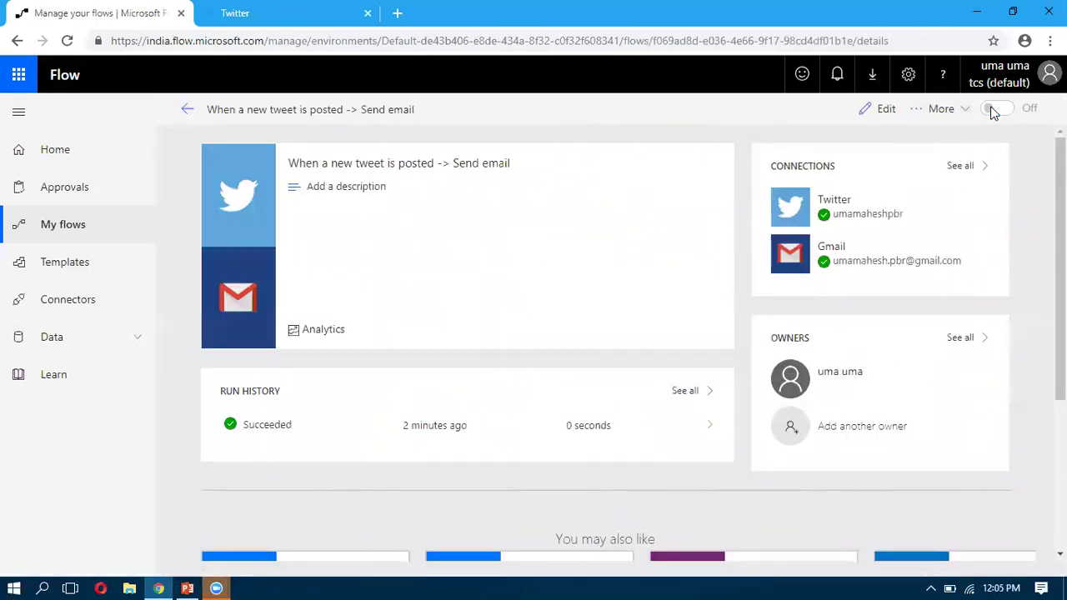
click(994, 111)
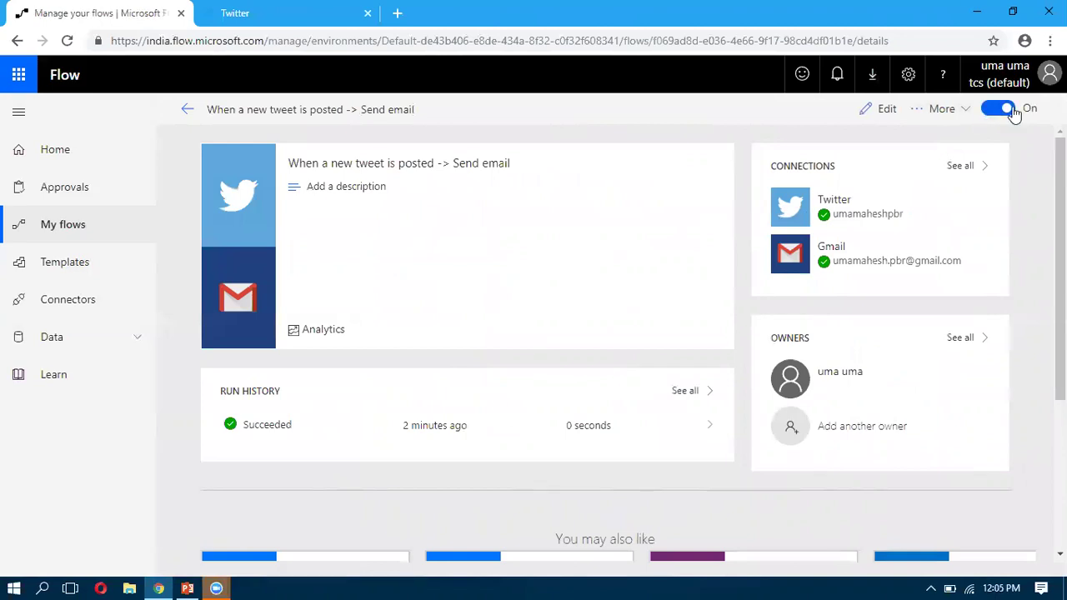